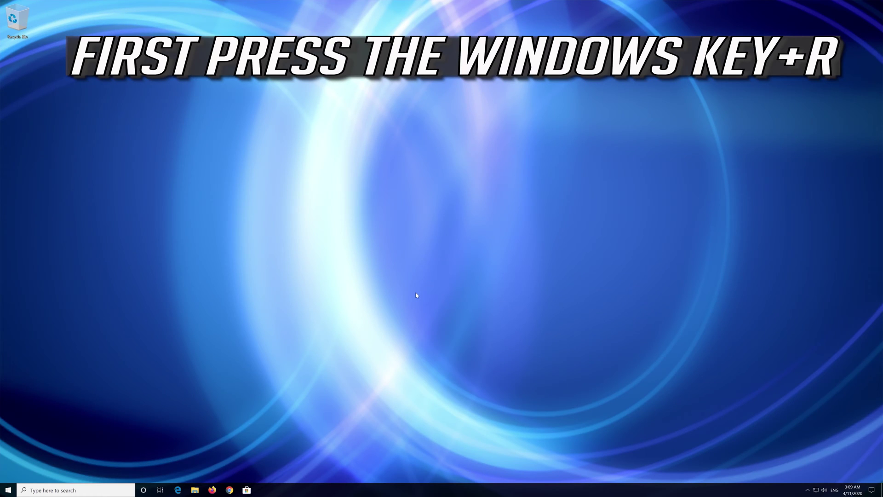
Step: Run c:\windows\system32\ctfmon.exe from the Run dialog
key("super+r")
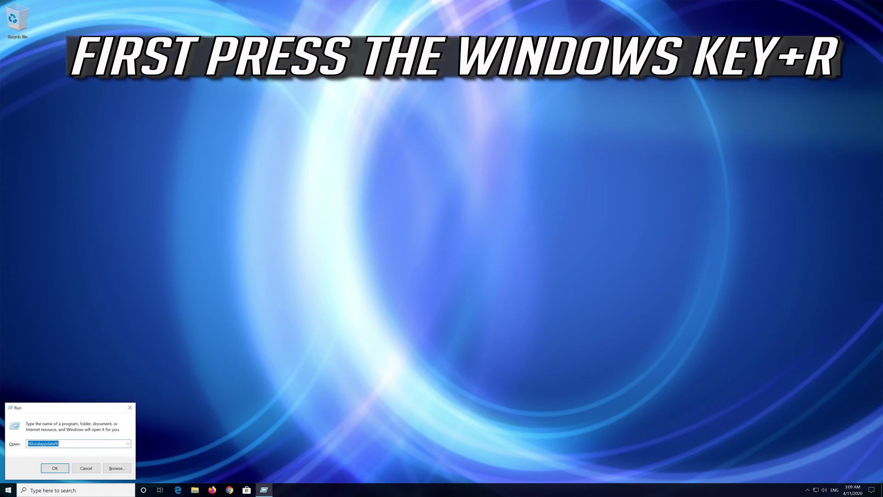
left_click_drag(31, 411, 393, 196)
type("c")
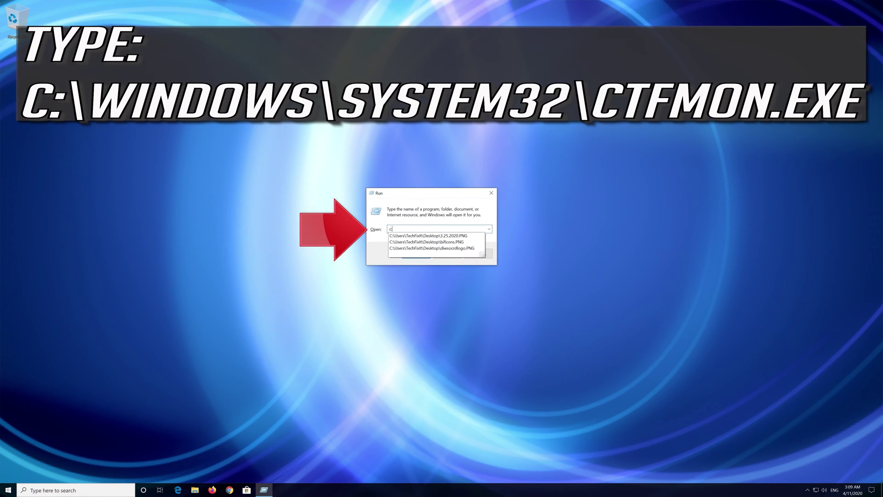
type(":\\")
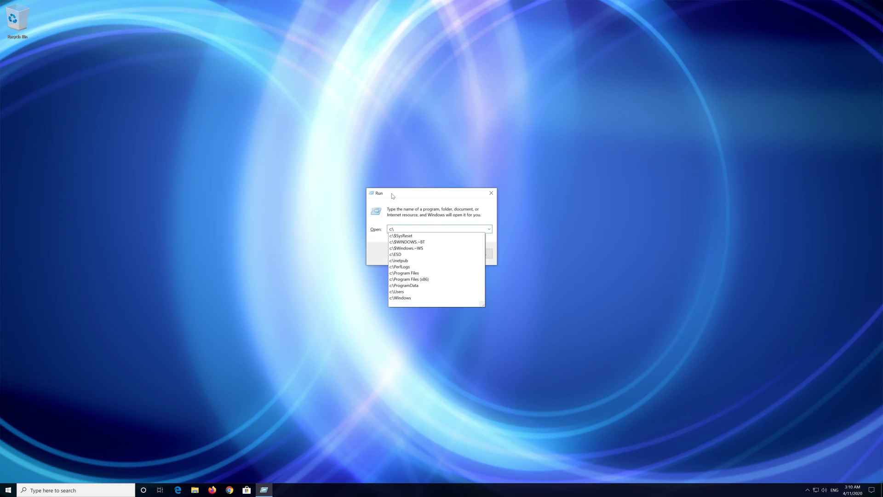
type("windows")
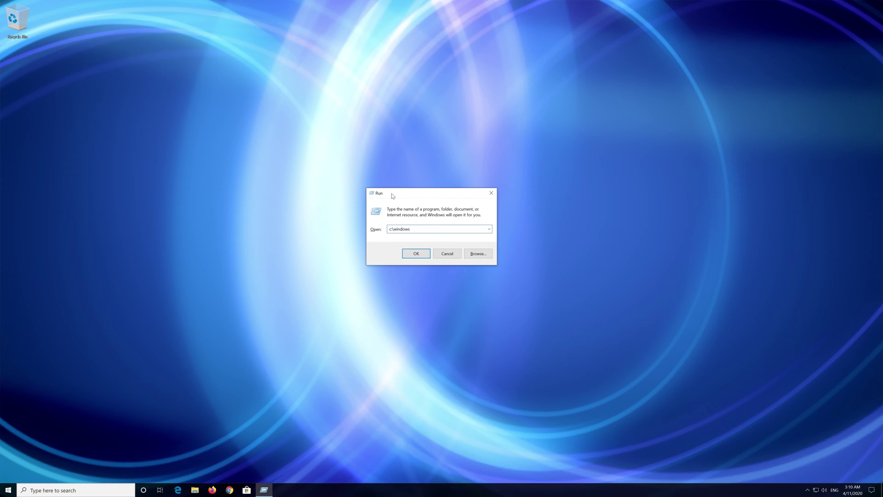
type("\\")
type("syste")
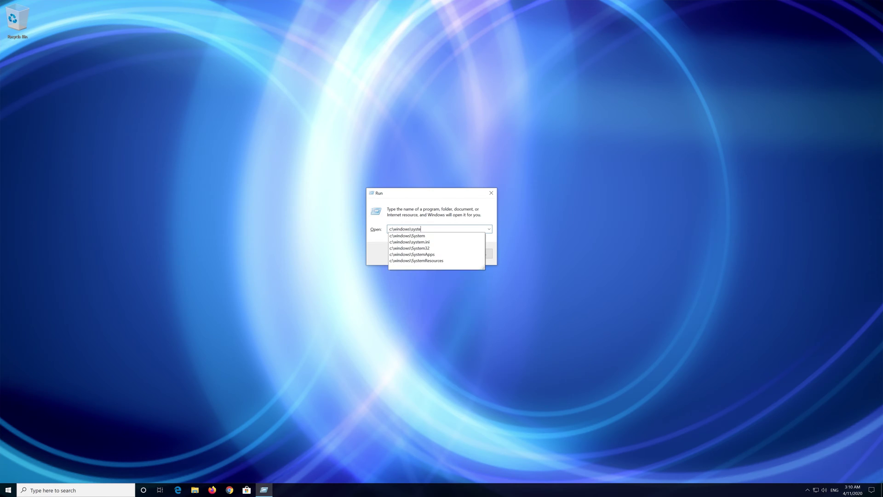
type("m32")
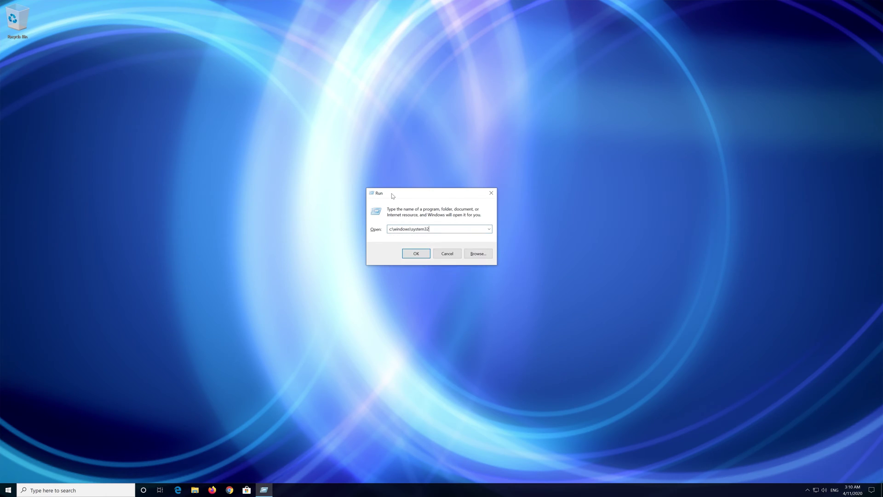
type("\\")
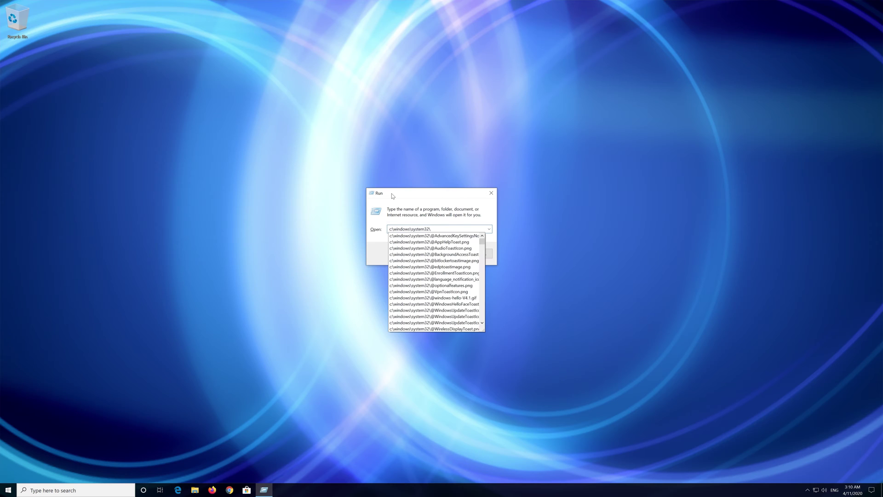
type("ctfmon")
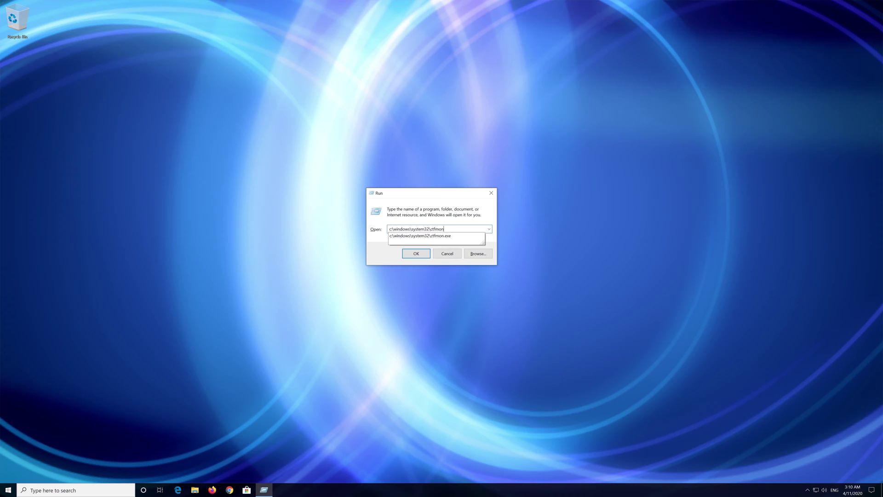
type(".exe")
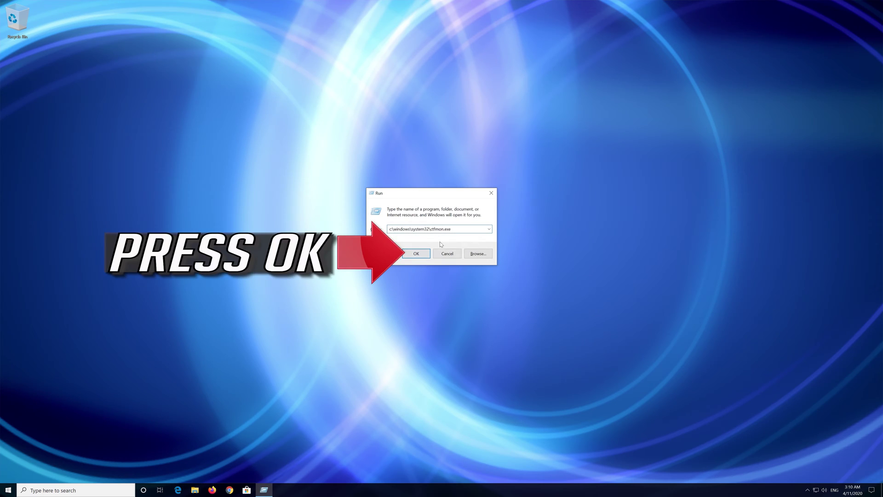
left_click(407, 255)
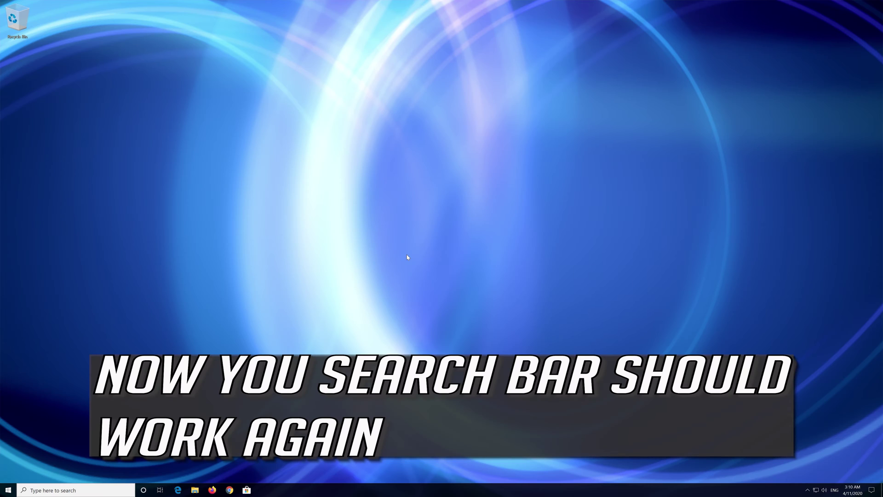
left_click(56, 490)
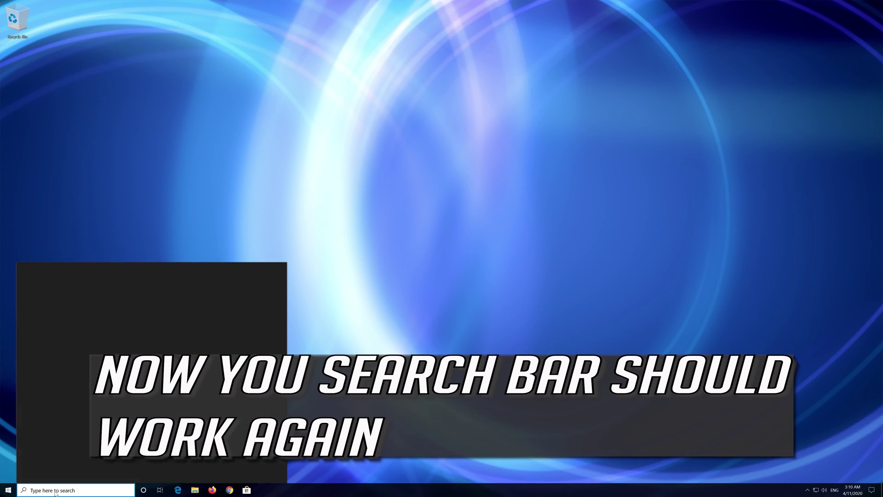
type("frfeffefefefefefefefe")
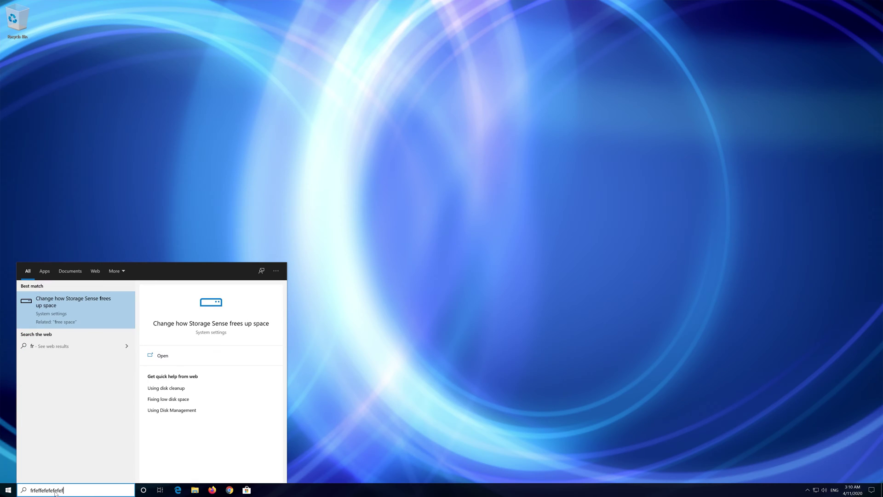
type("f")
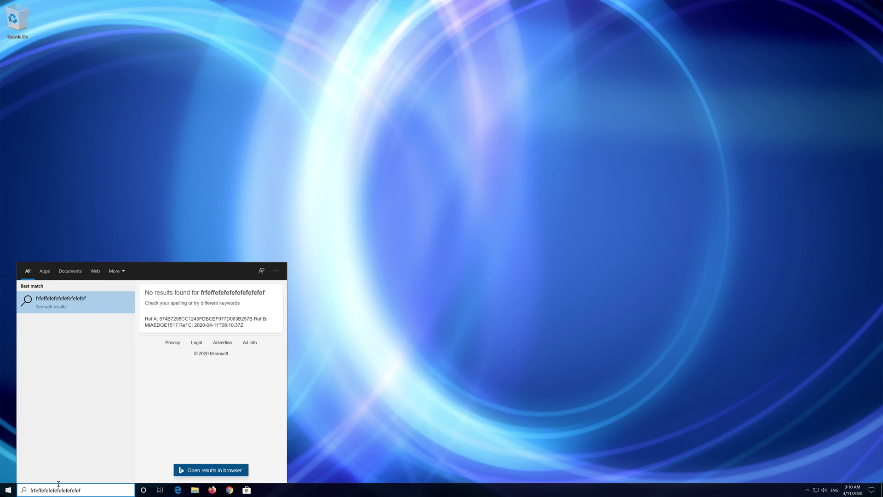
left_click(367, 366)
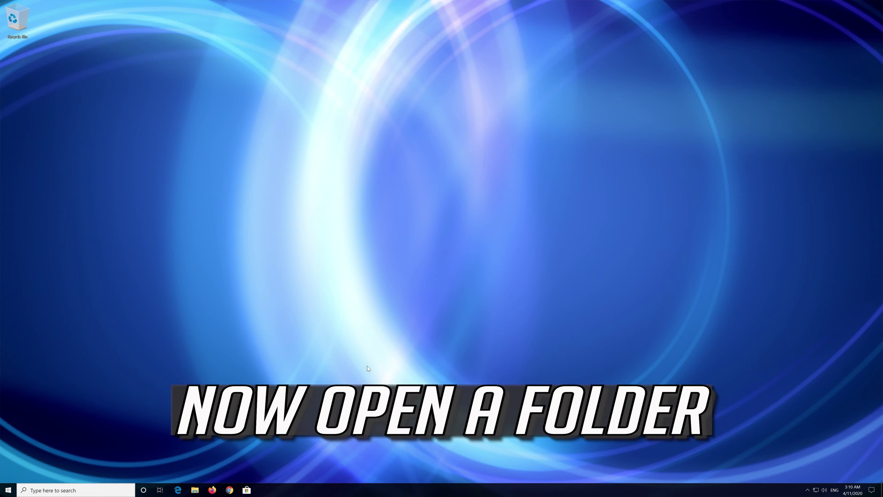
Step: In a new File Explorer window, go from Local Disk (C:) into Windows, then System32
left_click(196, 491)
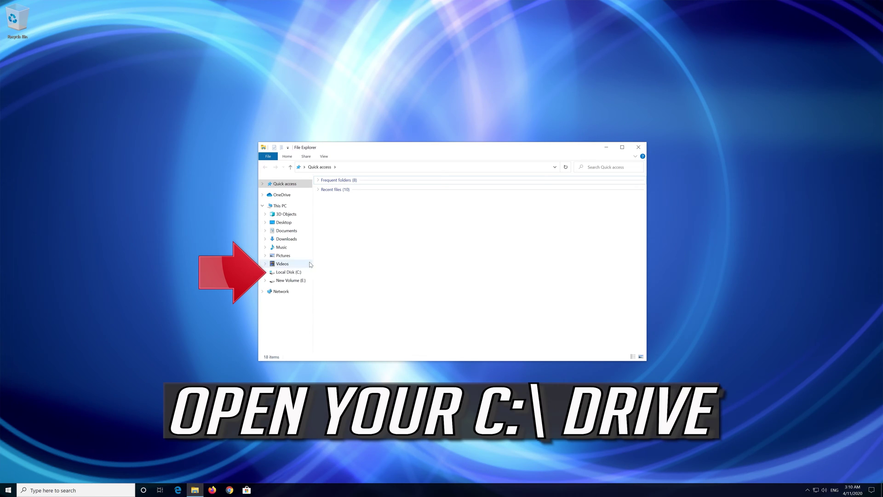
left_click(288, 273)
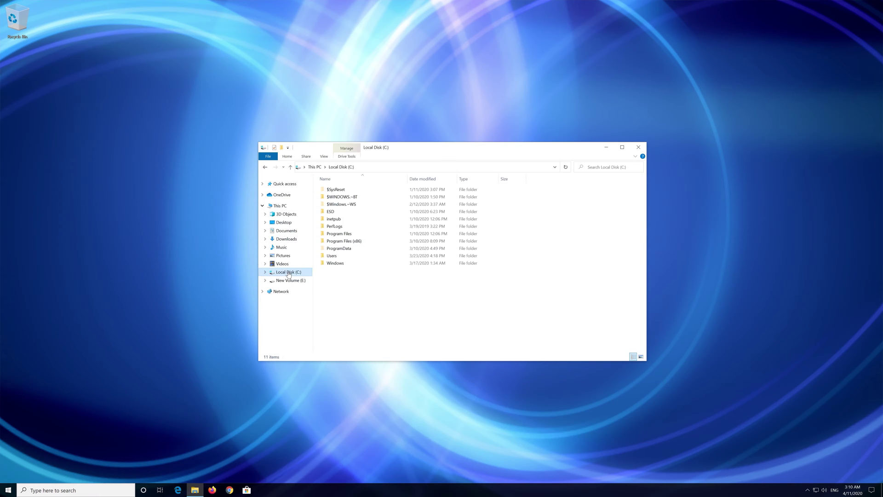
double_click(348, 267)
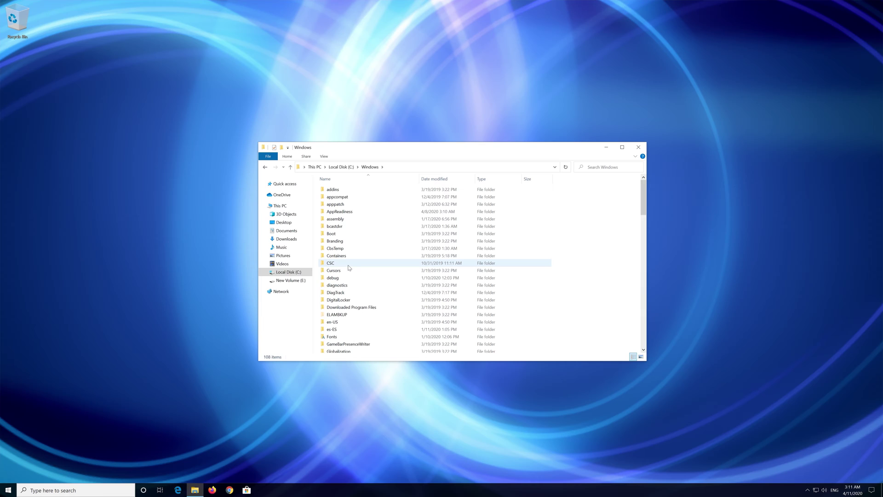
scroll(348, 268, "down", 6)
scroll(349, 268, "down", 9)
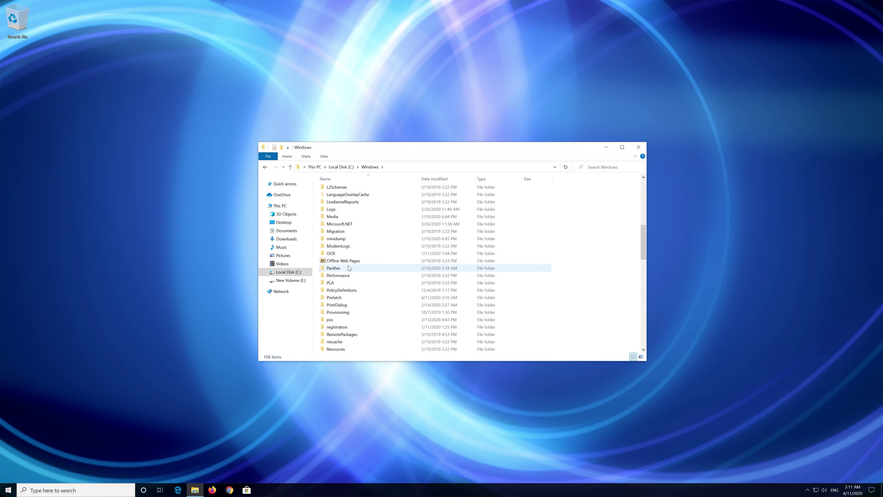
scroll(349, 268, "down", 3)
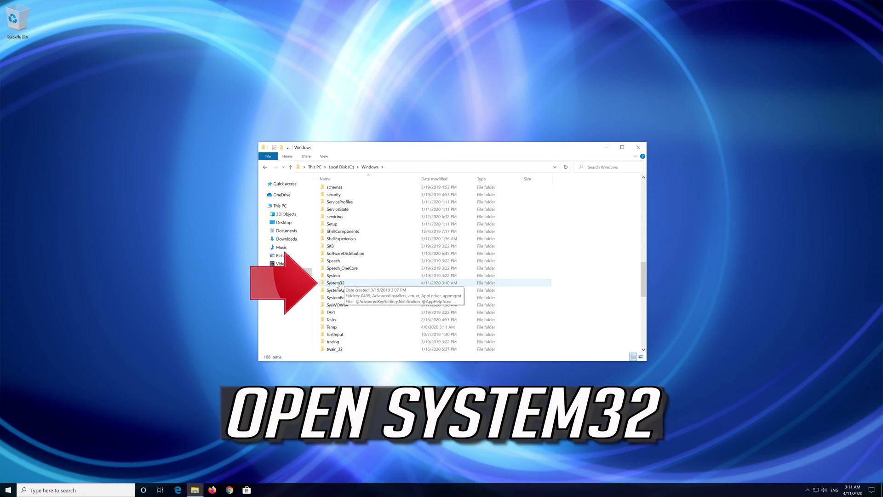
double_click(340, 284)
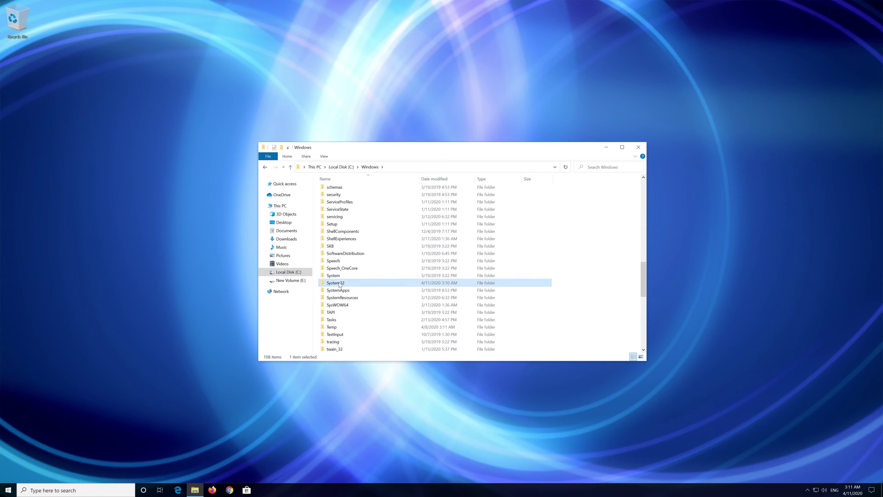
Step: Scroll the System32 listing down to ctfmon, the 11 KB CTF Loader, and select it
left_click(340, 285)
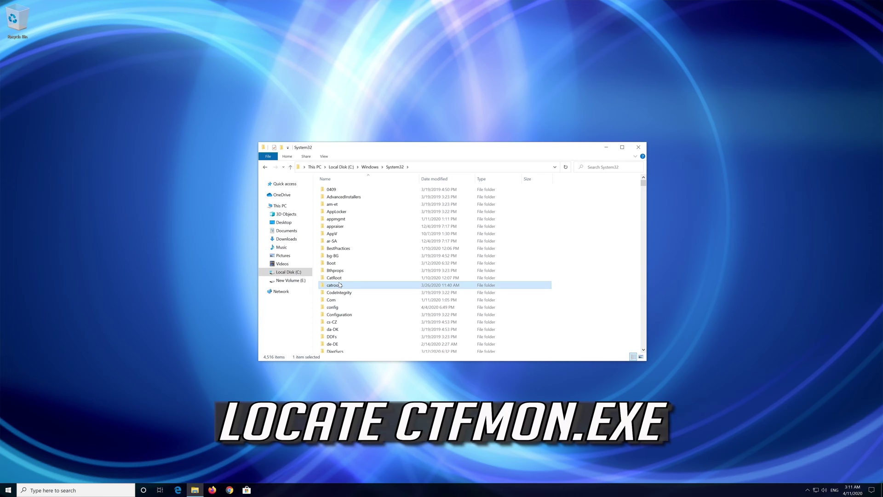
scroll(339, 284, "down", 7)
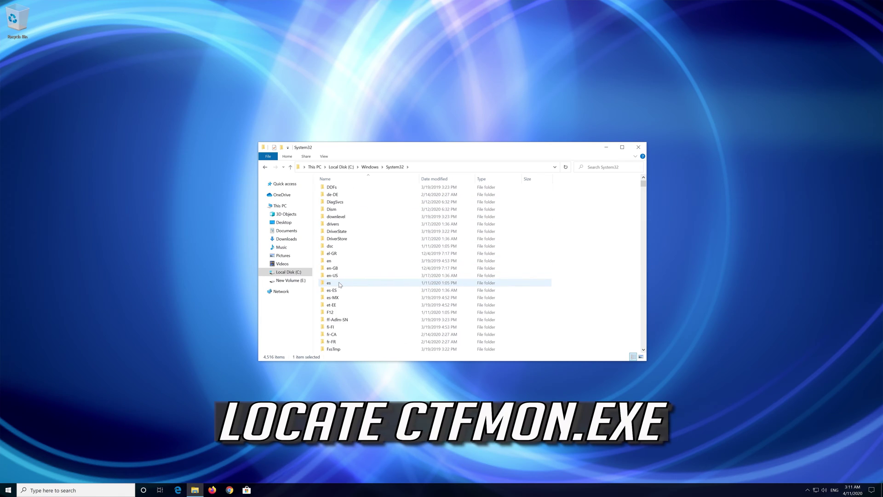
scroll(339, 284, "down", 20)
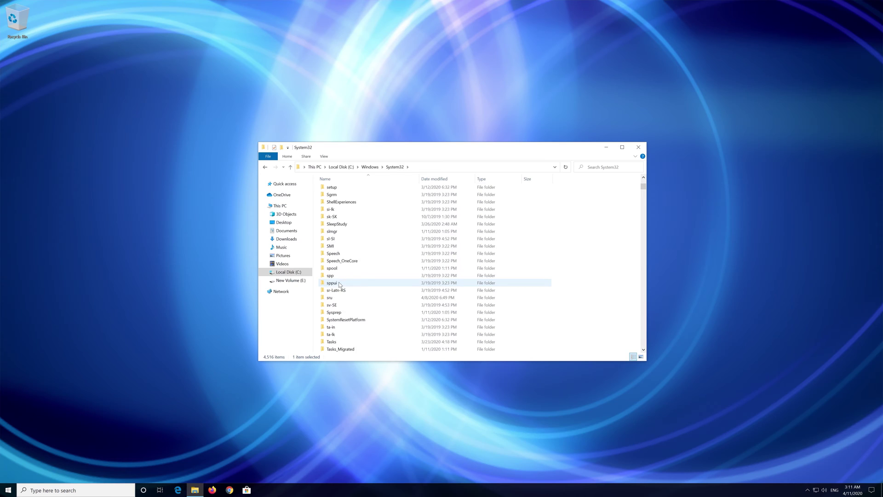
scroll(339, 284, "down", 20)
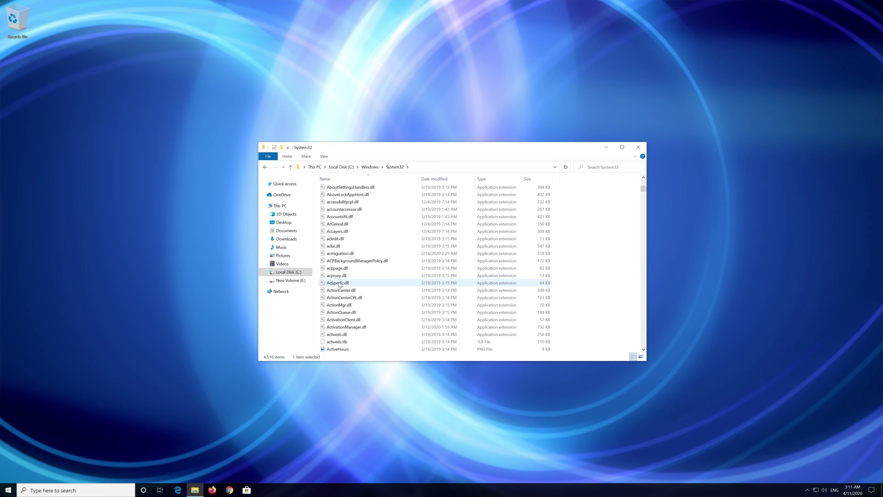
scroll(340, 285, "down", 20)
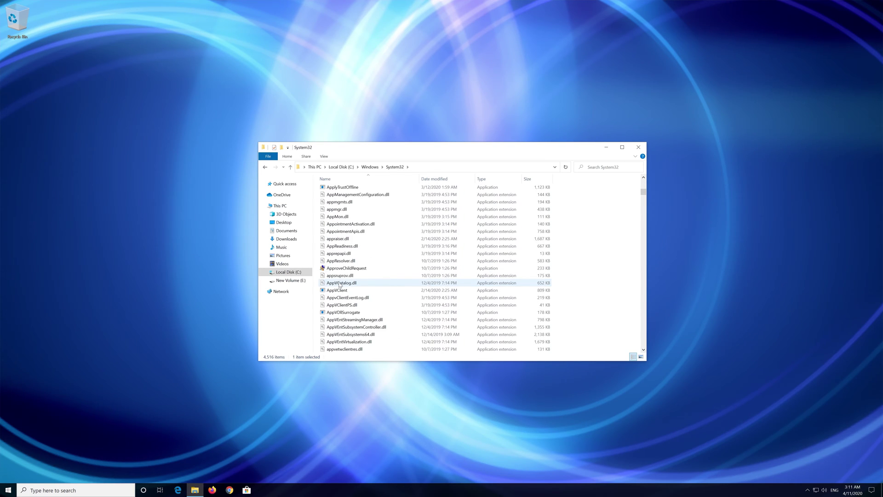
scroll(339, 285, "down", 10)
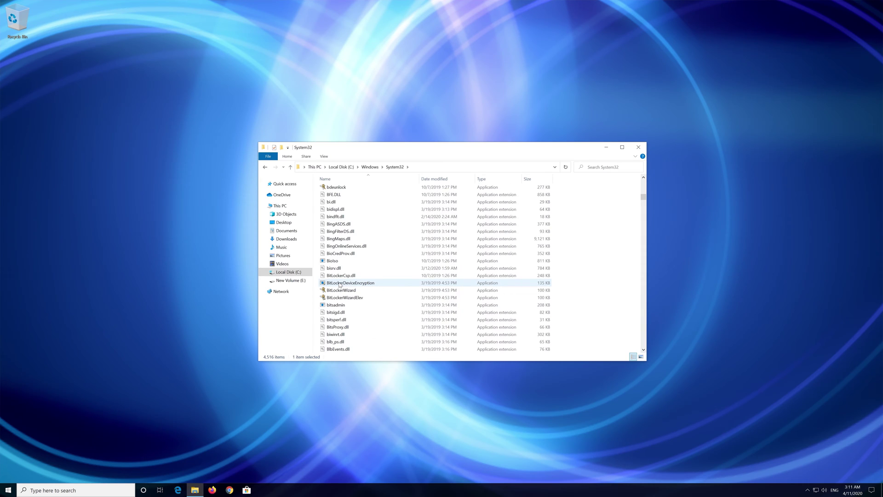
scroll(340, 285, "down", 15)
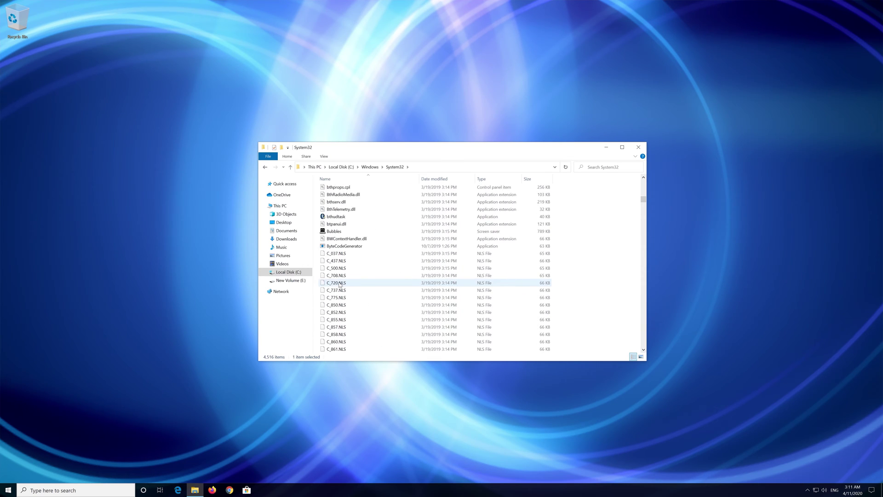
scroll(339, 284, "down", 5)
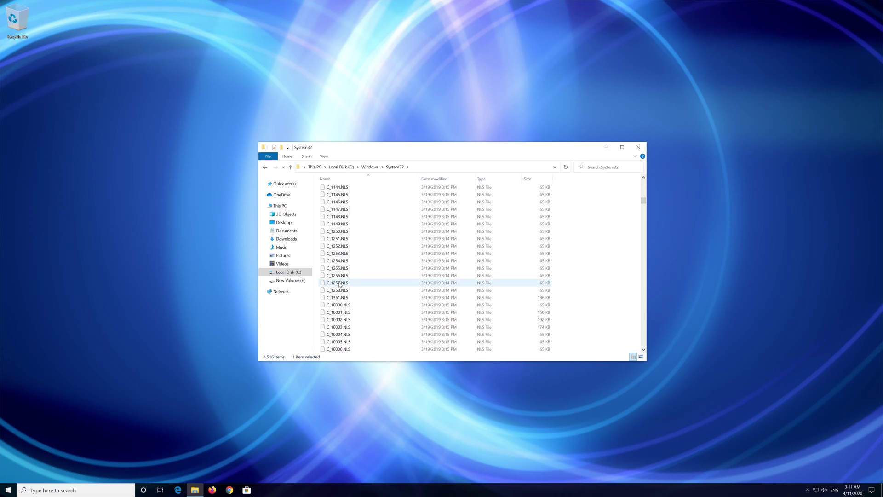
scroll(339, 285, "down", 20)
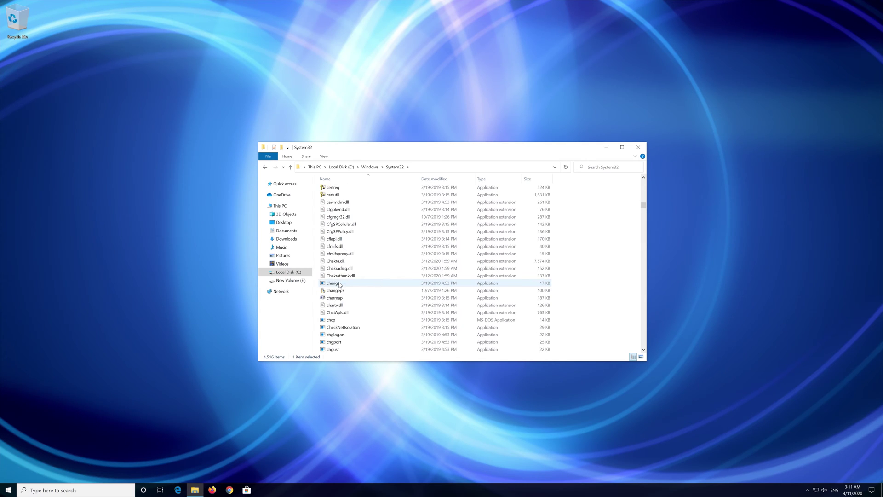
scroll(340, 285, "down", 10)
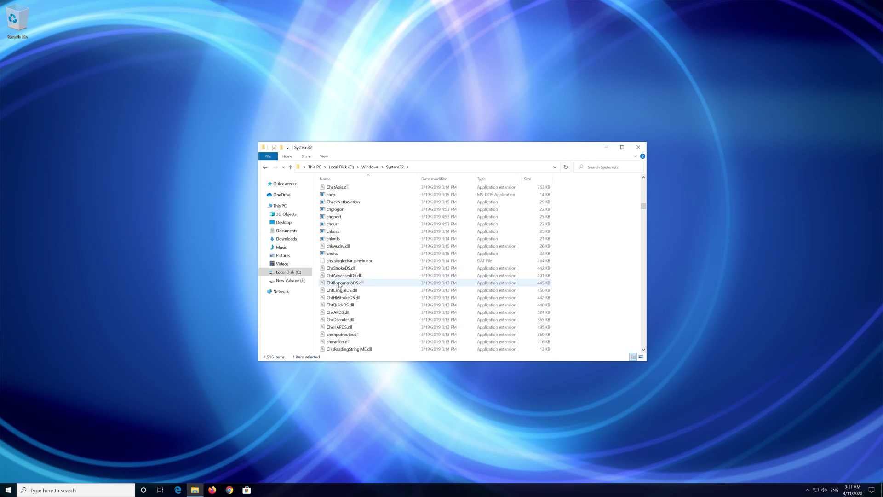
scroll(339, 284, "down", 13)
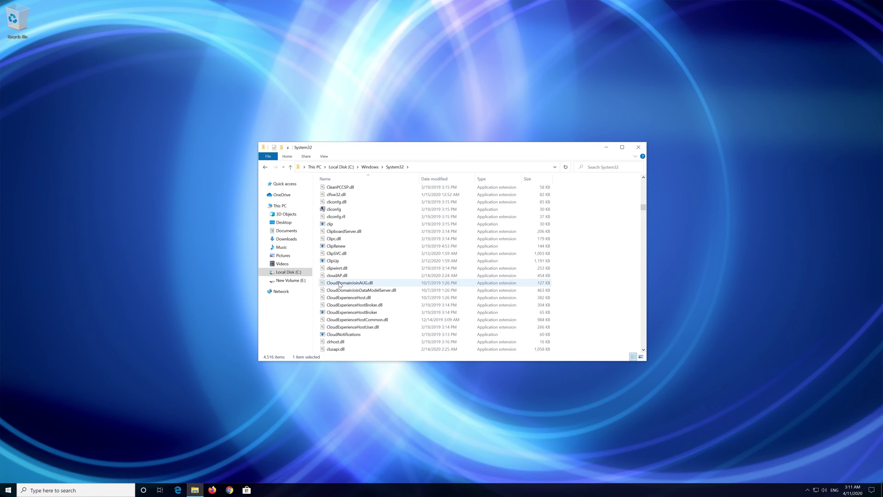
scroll(339, 284, "down", 15)
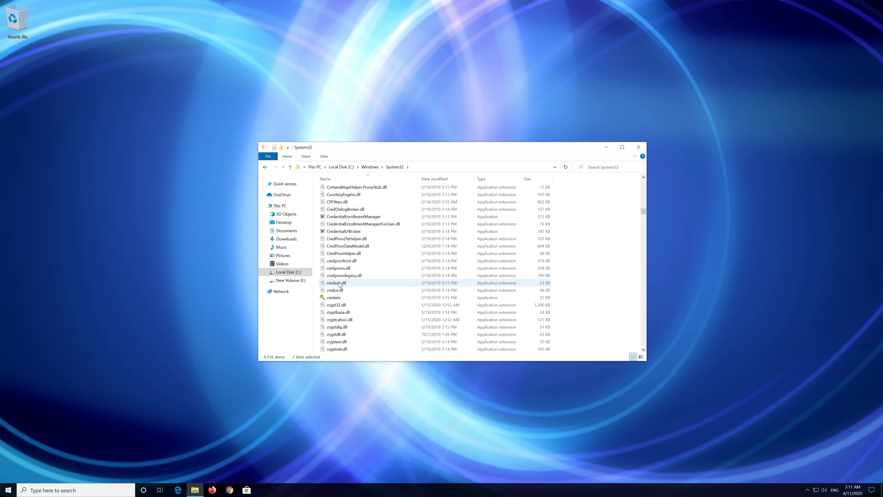
scroll(339, 285, "down", 15)
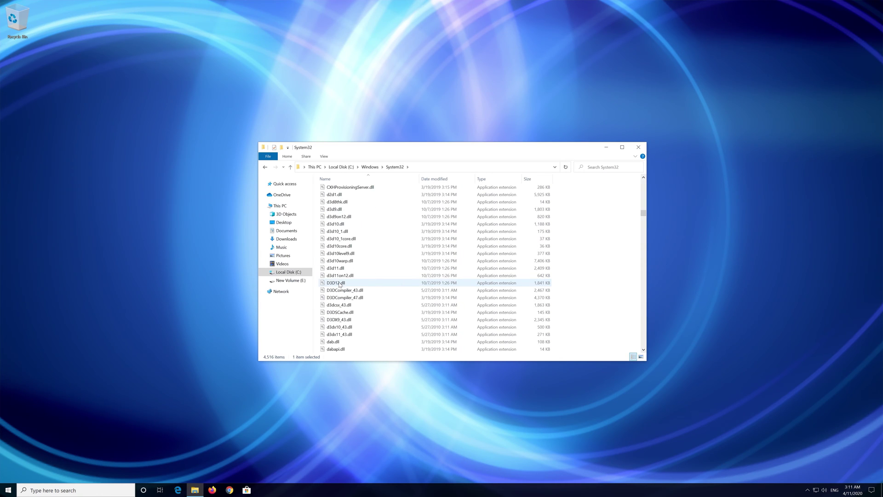
scroll(339, 285, "up", 1)
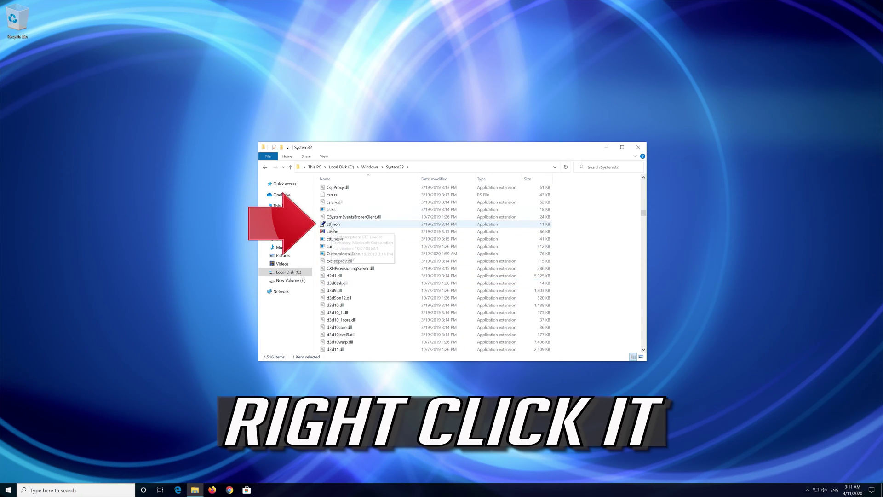
left_click(333, 224)
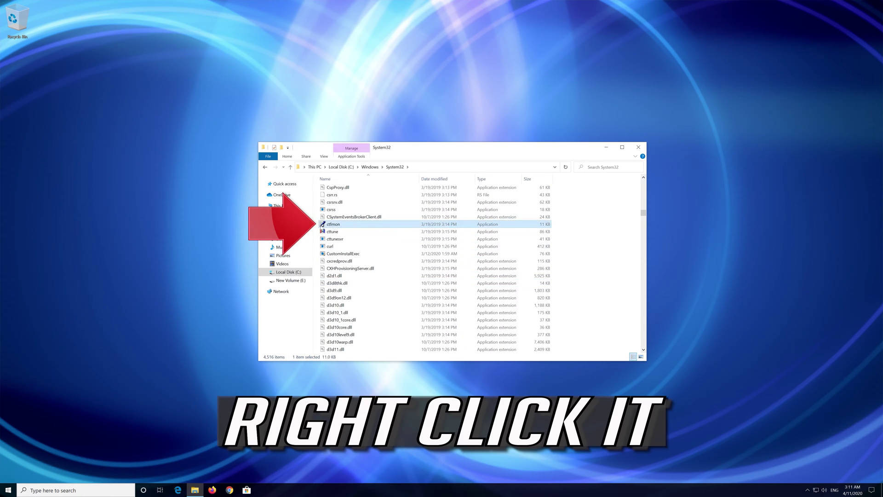
Step: Send ctfmon to the desktop as a shortcut, then close the System32 window
right_click(349, 225)
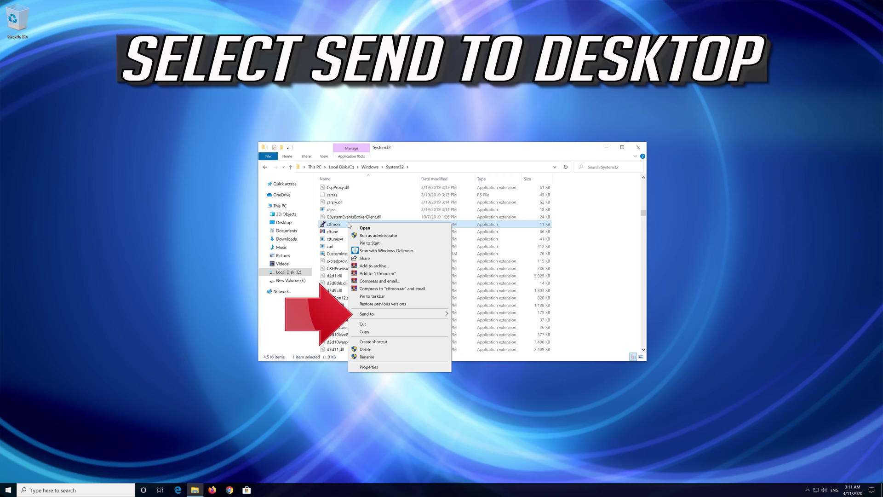
mouse_move(372, 314)
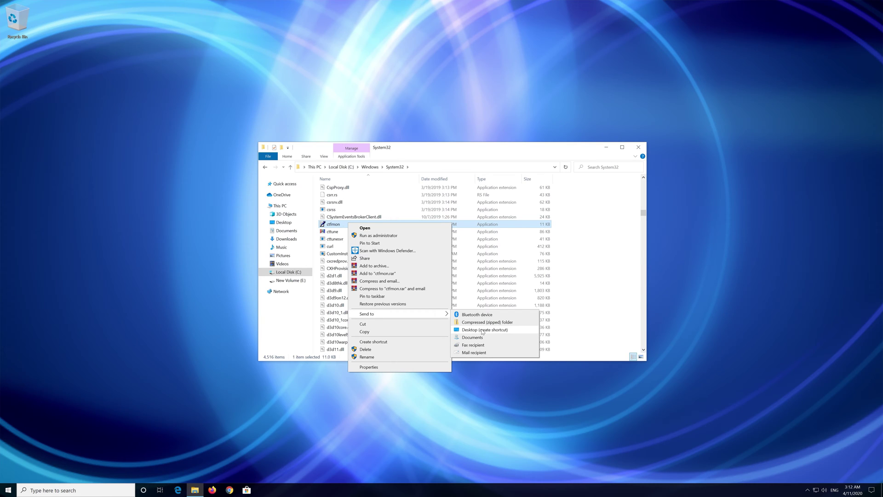
left_click(482, 330)
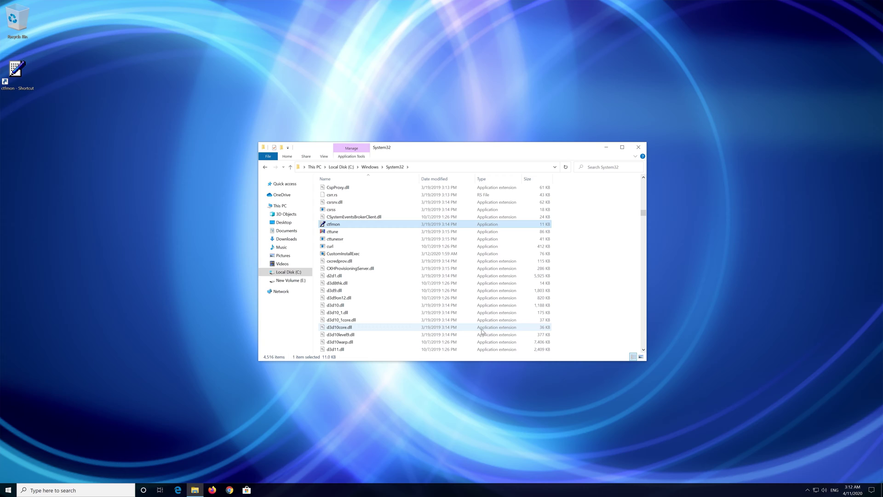
left_click(637, 150)
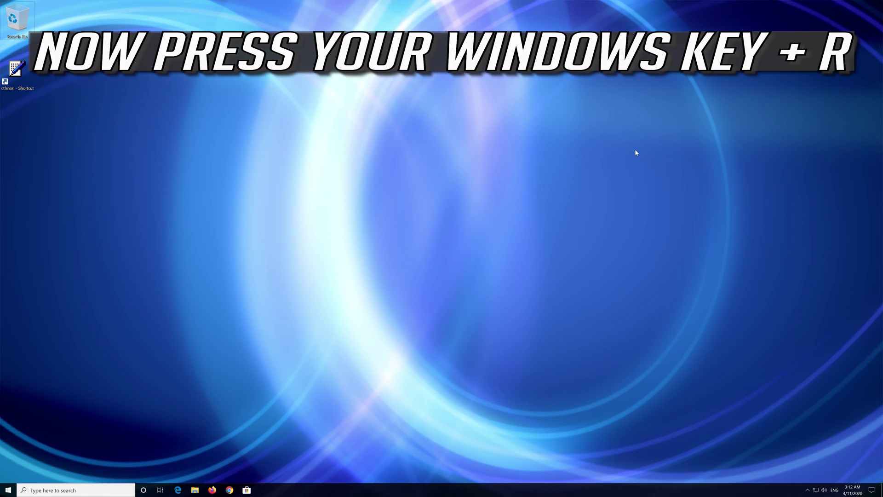
Step: Open the empty Startup folder by running shell:startup
key("super+r")
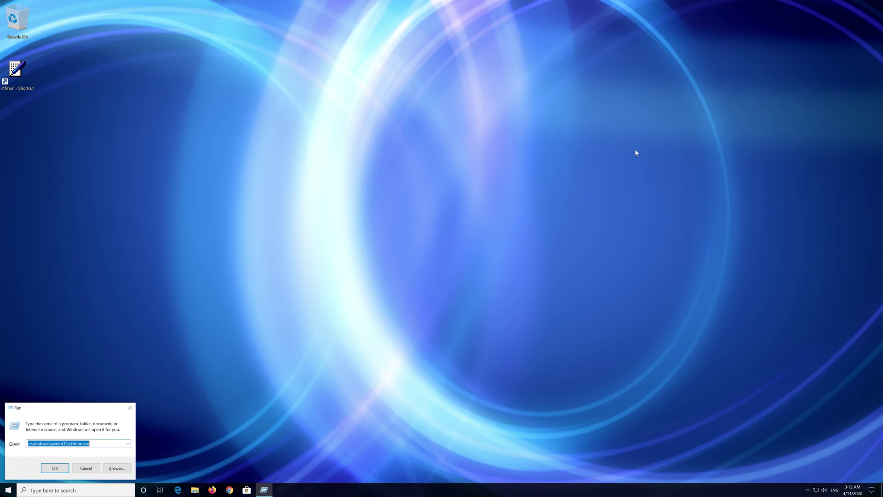
left_click_drag(82, 412, 448, 193)
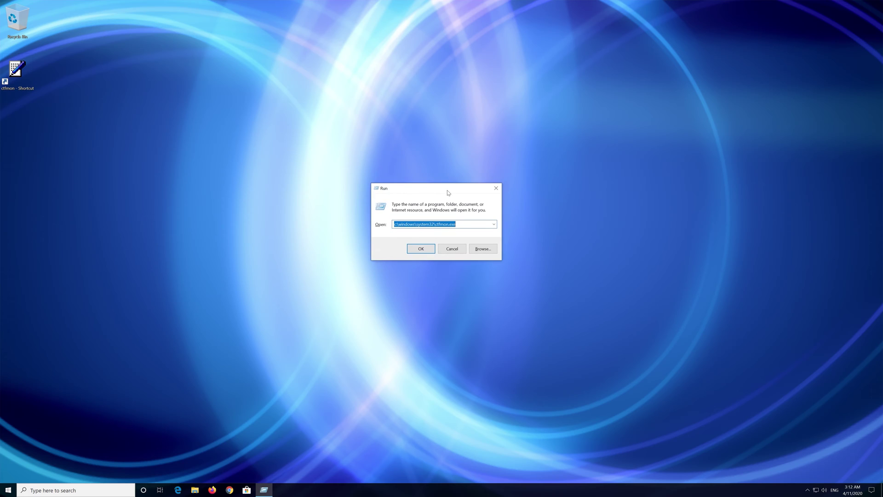
type("she")
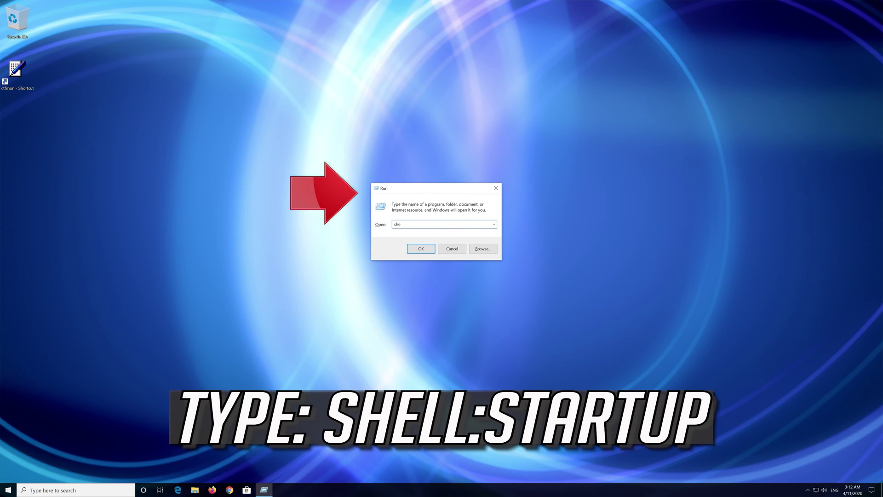
type("ll:startup")
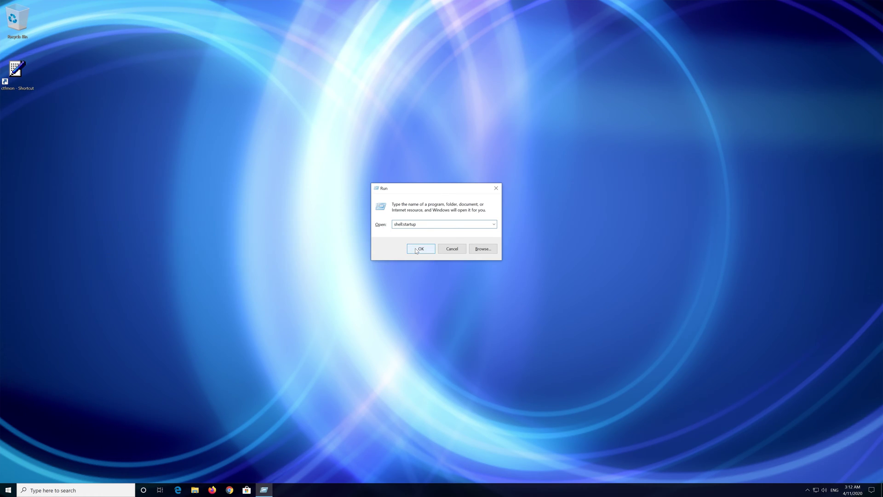
left_click(416, 250)
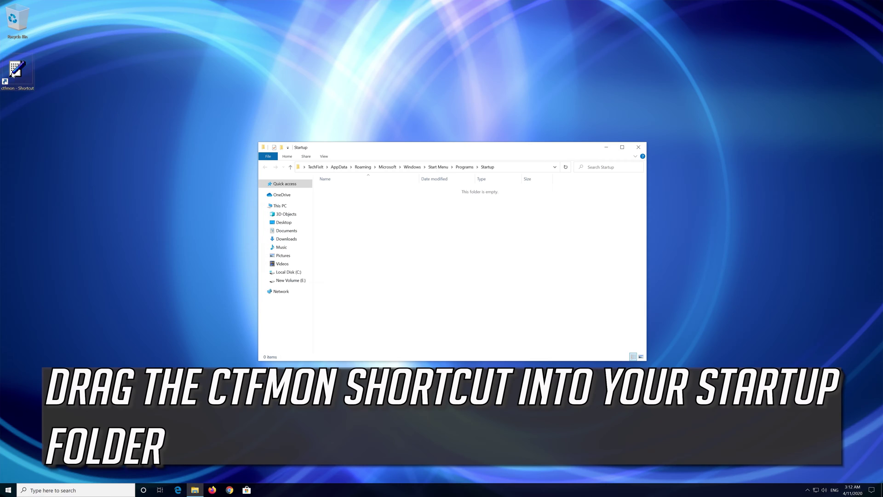
Step: Drag the ctfmon shortcut from the desktop into the Startup folder, then close that folder
left_click(11, 72)
left_click_drag(12, 74, 382, 220)
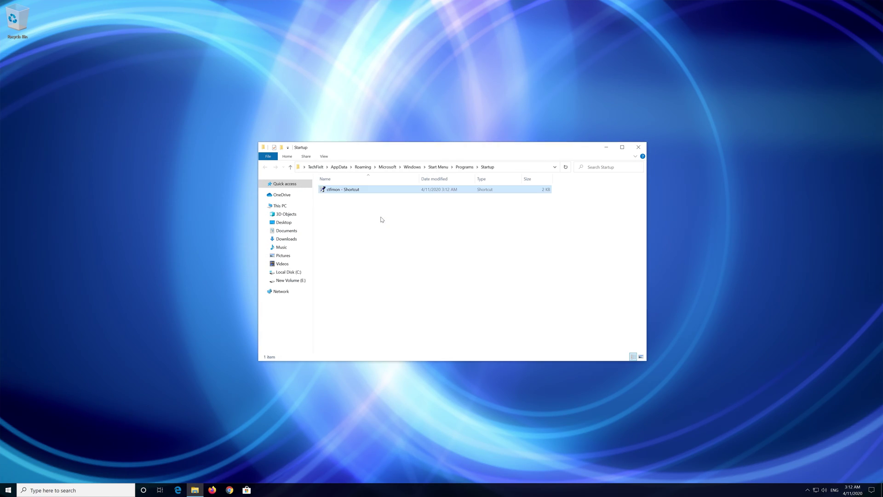
left_click(644, 148)
Step: Restart the PC using the Start menu's Power options
left_click(2, 492)
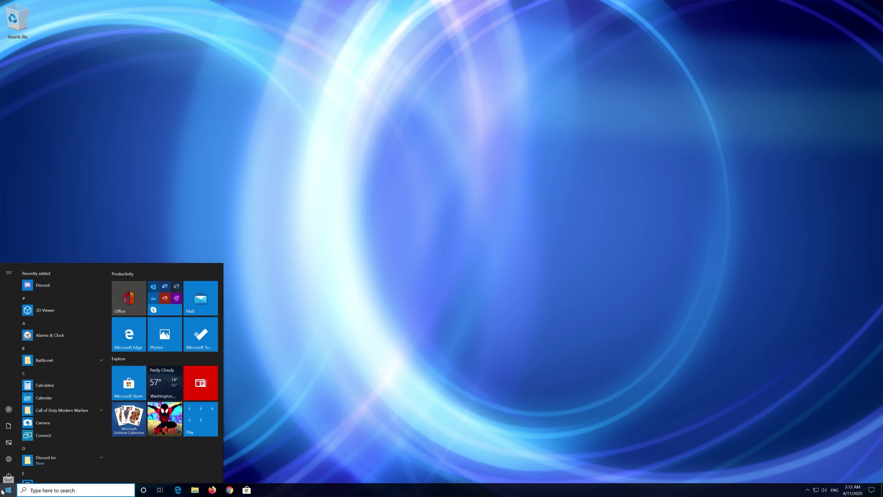
mouse_move(8, 475)
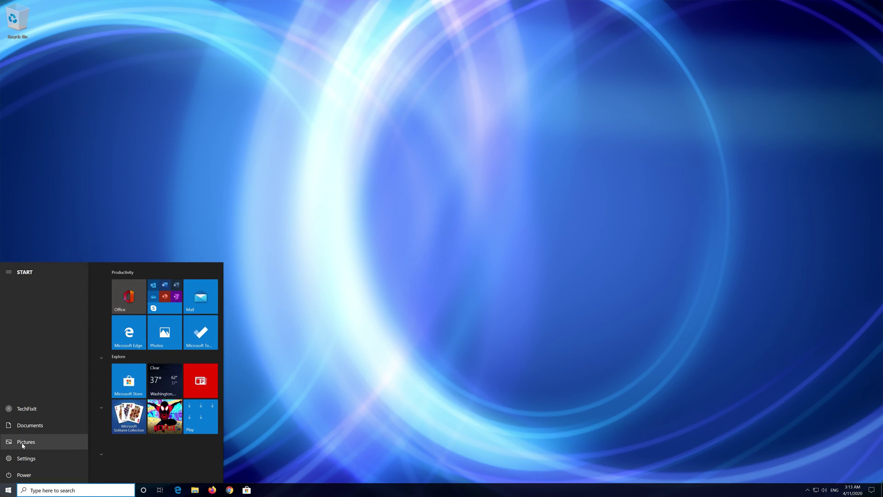
left_click(24, 475)
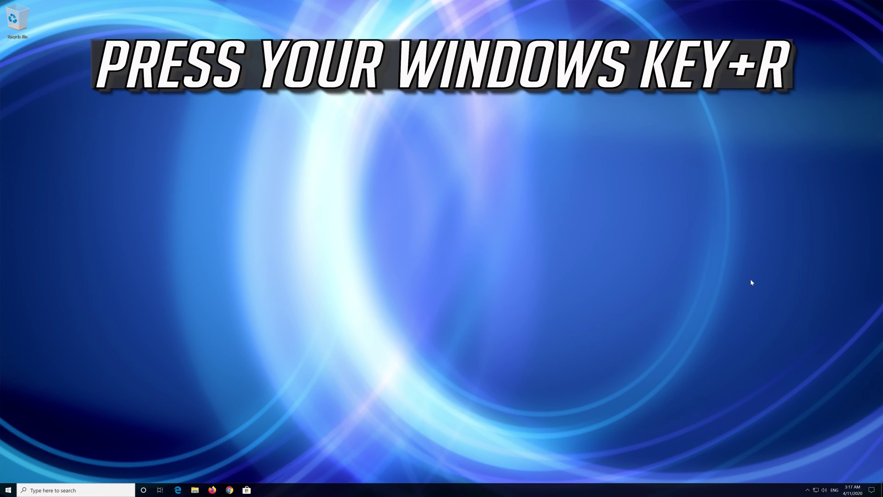
Step: Clear the Run box and enter services.msc, fixing a stray letter
key("super+r")
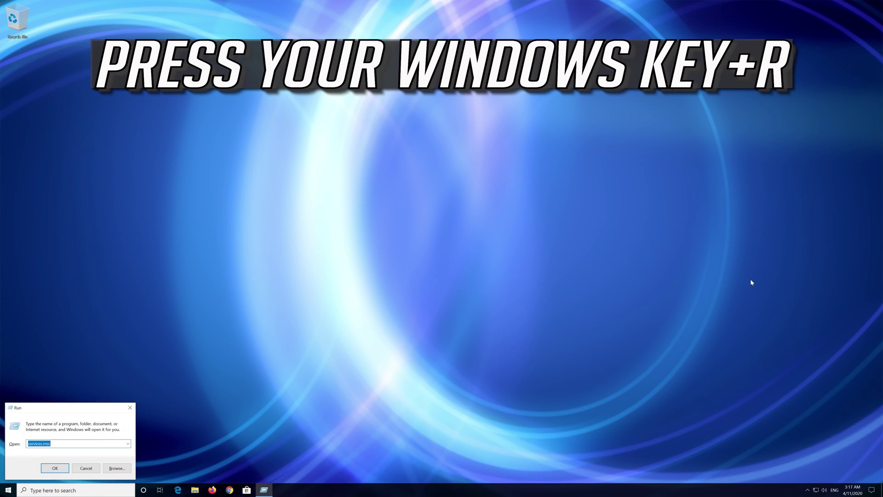
key("BackSpace")
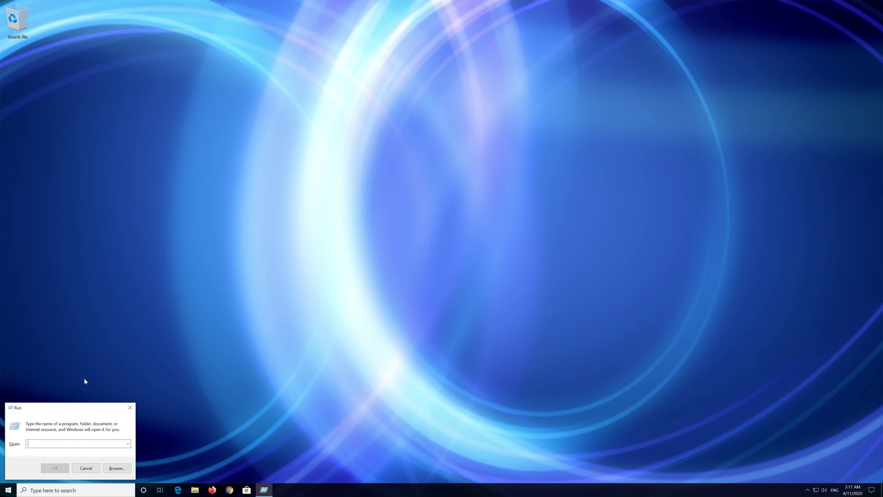
left_click_drag(55, 408, 406, 171)
type("se")
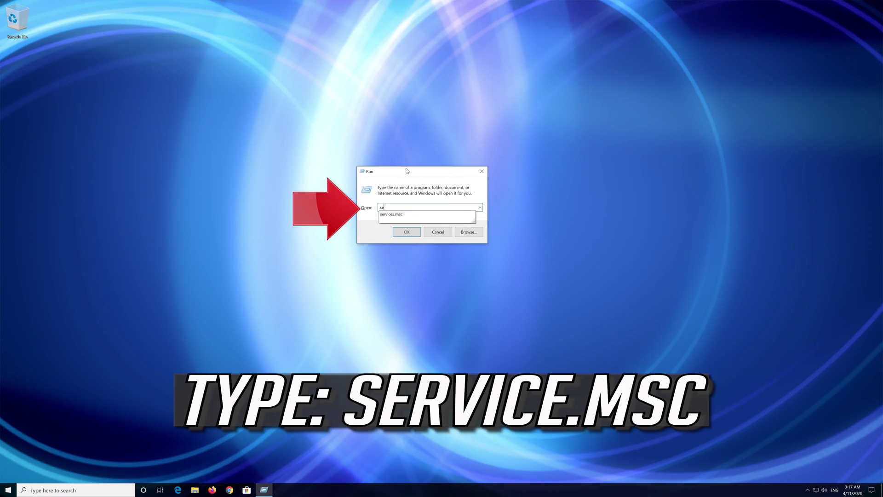
type("rvicesm")
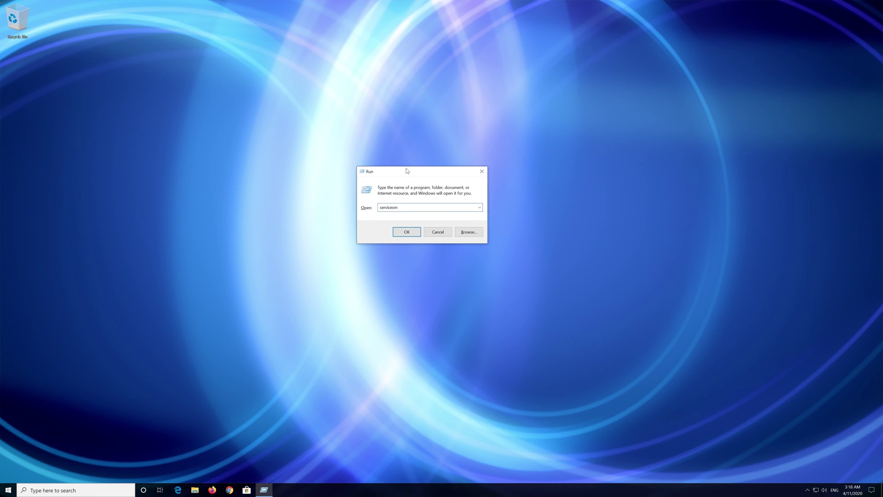
key("BackSpace")
type(".msc")
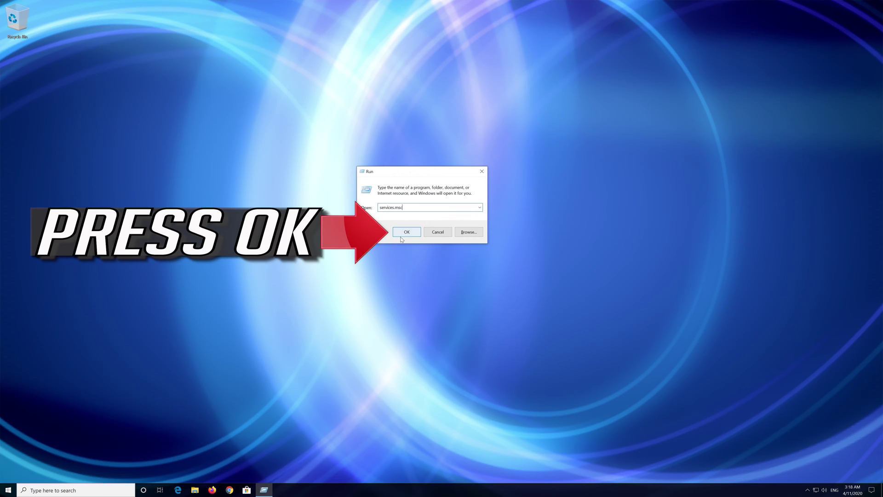
Step: Launch Services and open the Touch Keyboard and Handwriting Panel Service's properties
left_click(402, 235)
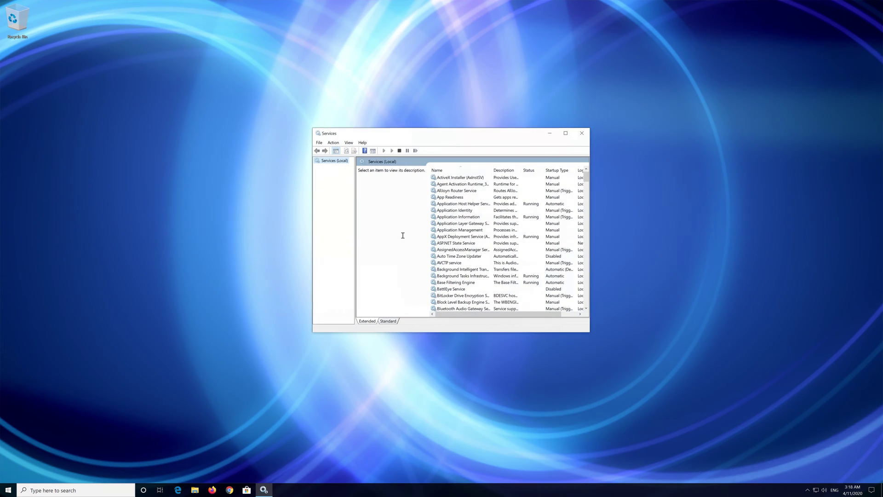
left_click(442, 249)
scroll(482, 251, "down", 13)
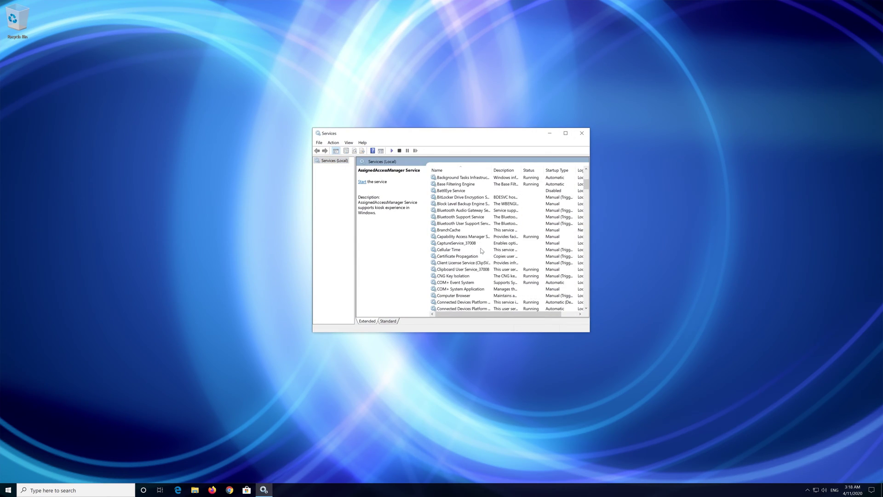
scroll(481, 251, "down", 20)
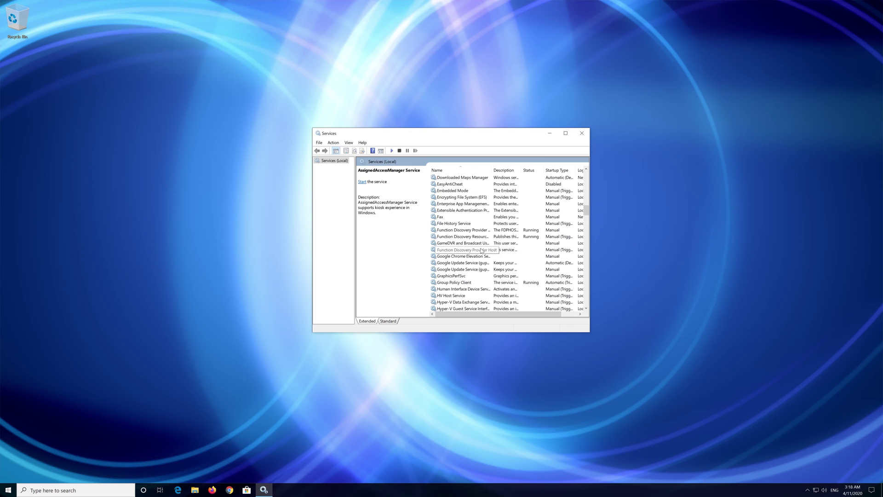
scroll(482, 250, "down", 12)
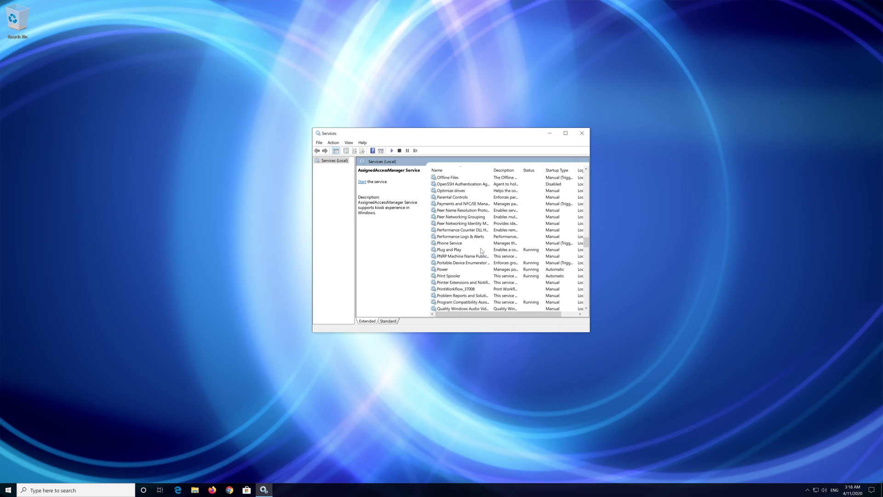
scroll(482, 251, "down", 12)
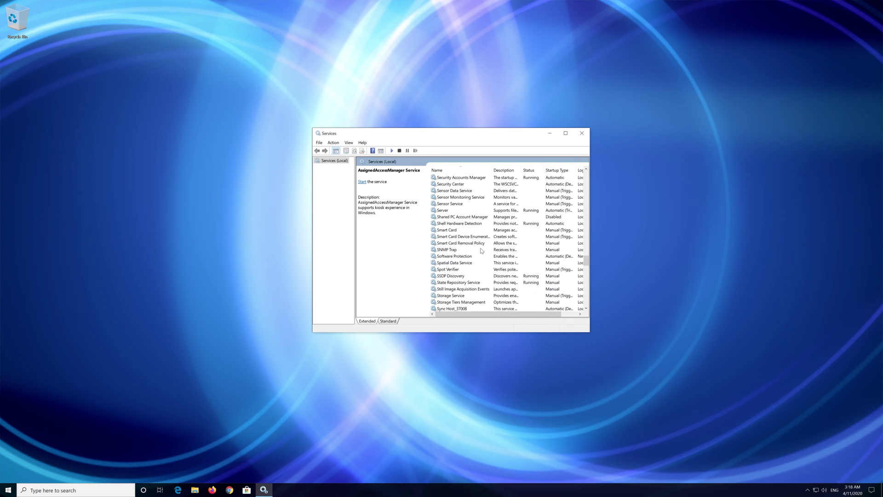
scroll(482, 251, "down", 2)
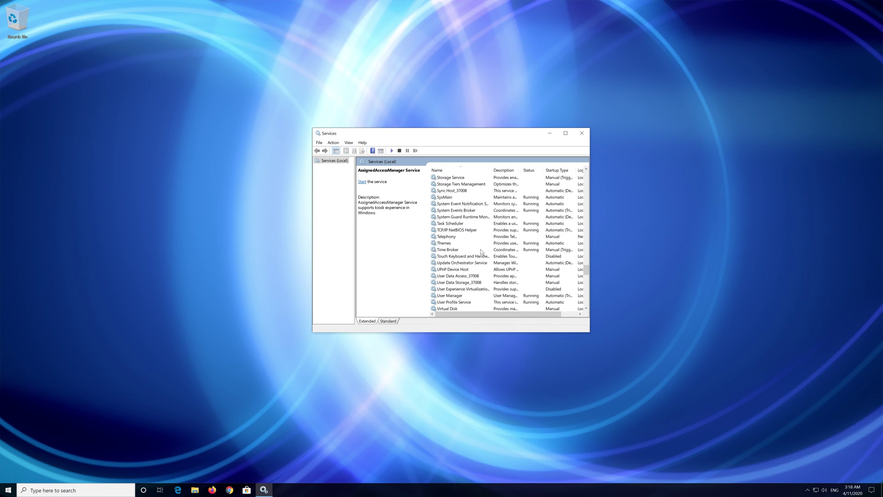
left_click(480, 256)
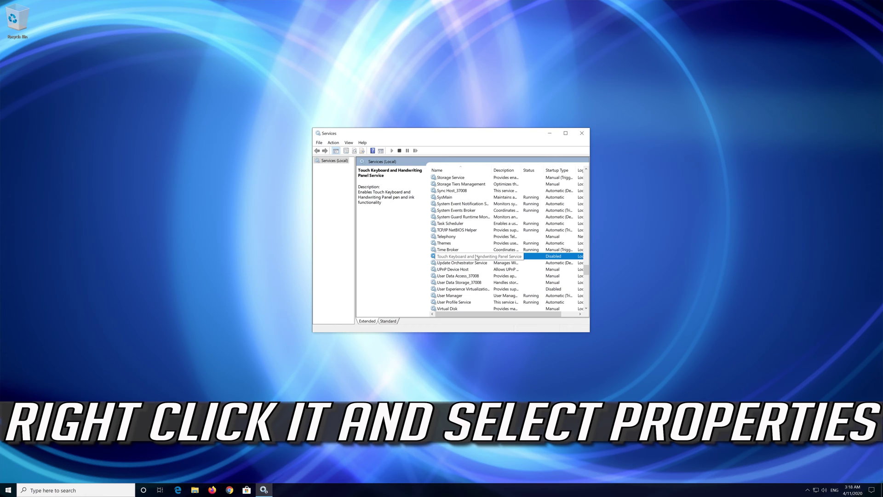
right_click(477, 257)
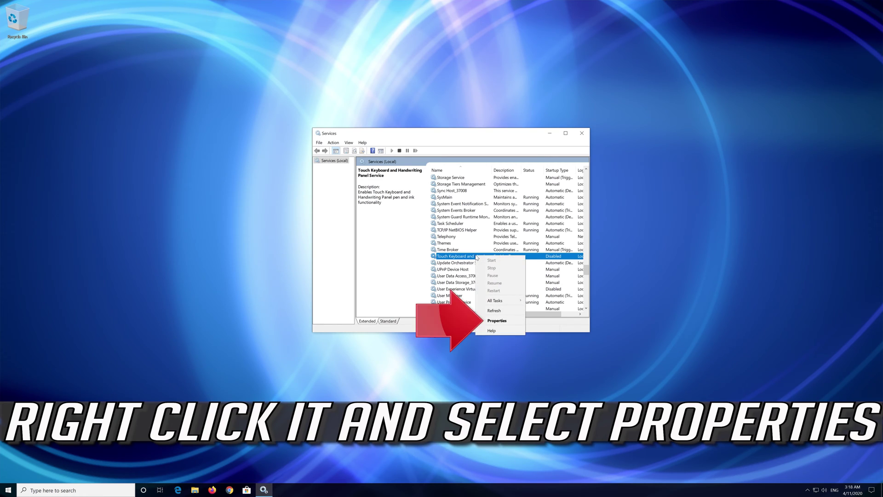
left_click(508, 321)
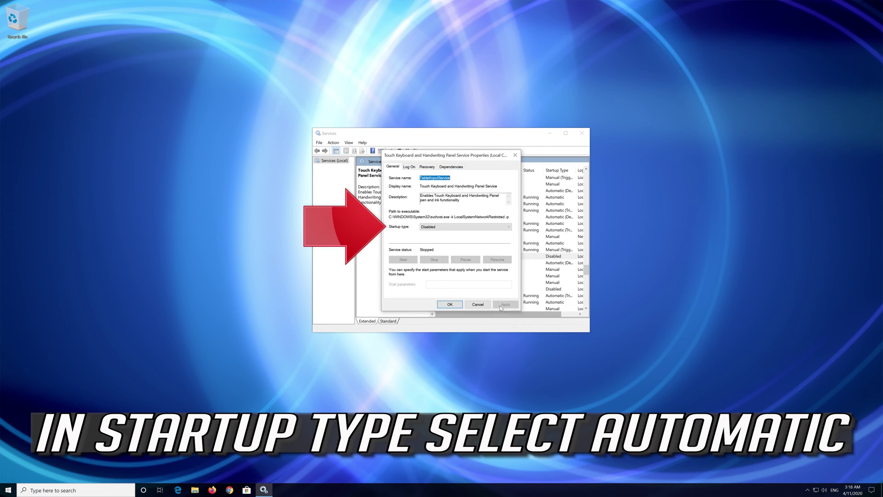
Step: Change the touch keyboard service's startup type from Disabled to Automatic, apply, and close
left_click(441, 226)
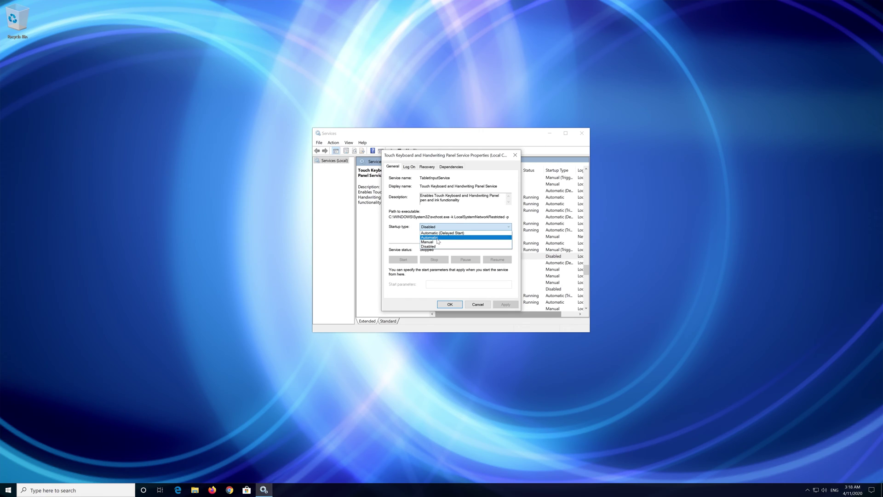
left_click(464, 239)
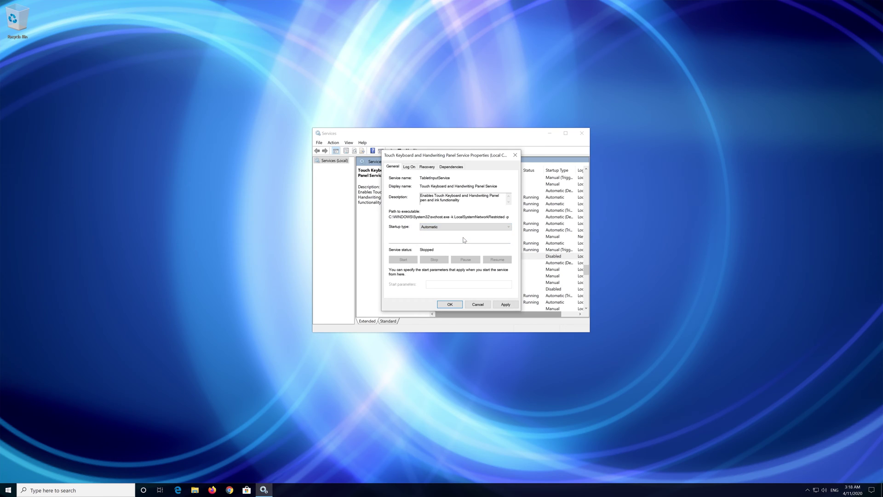
left_click(506, 305)
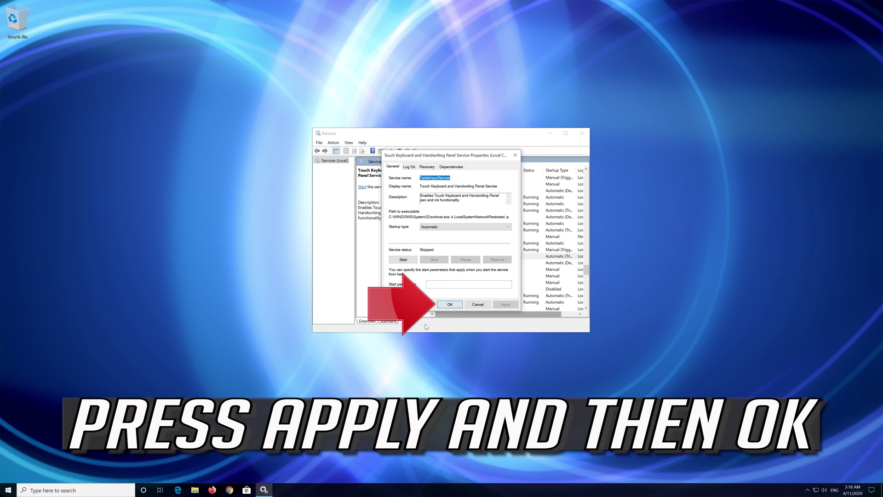
left_click(450, 304)
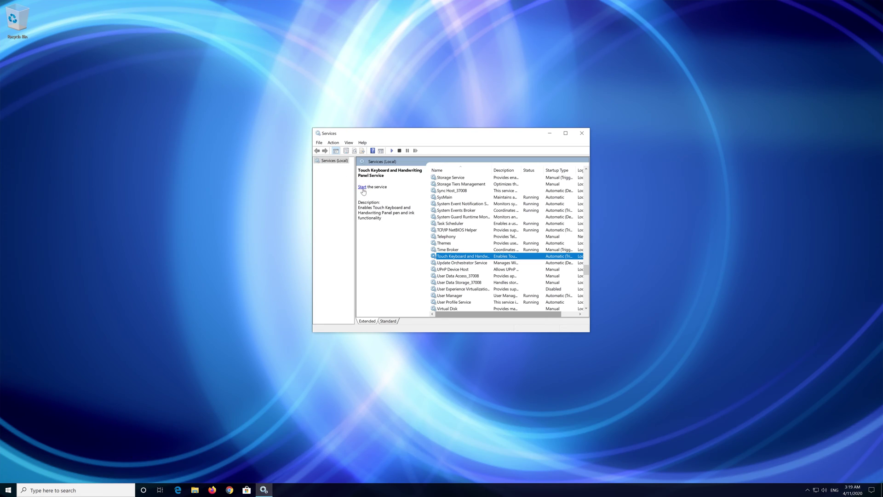
Step: Start the Touch Keyboard and Handwriting Panel Service, close Services, then type into Windows search
left_click(362, 188)
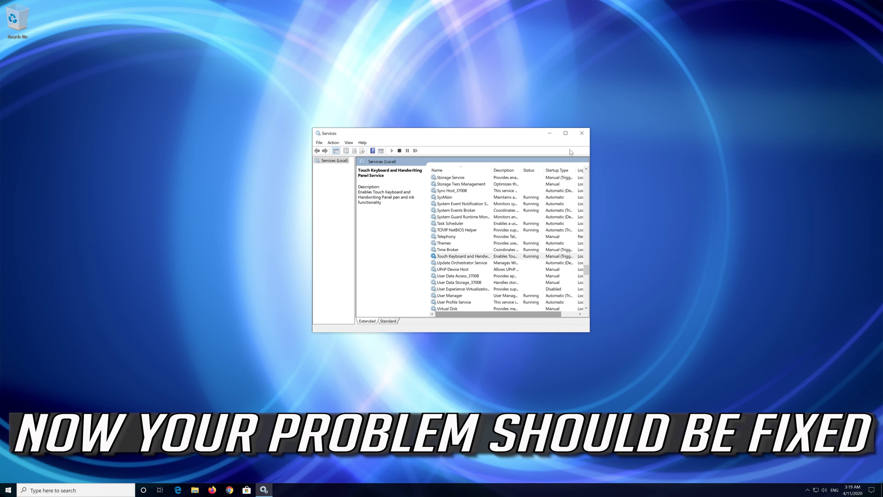
left_click(582, 133)
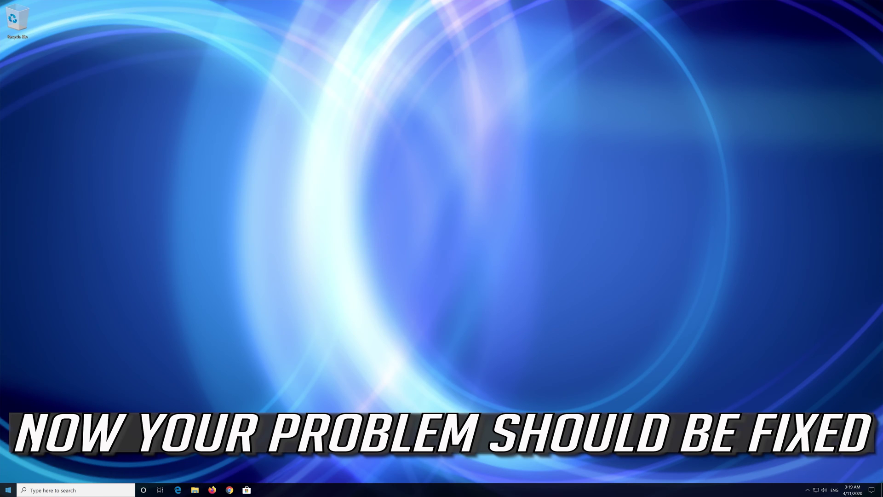
left_click(37, 489)
type("frfeefefefef")
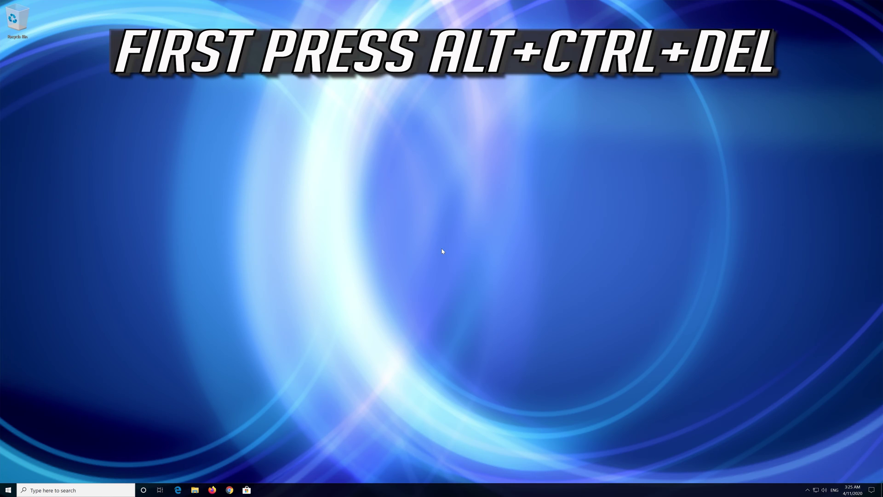
Step: Open Task Manager from the Ctrl+Alt+Del screen and scroll down the Processes list
key("ctrl+alt+Delete")
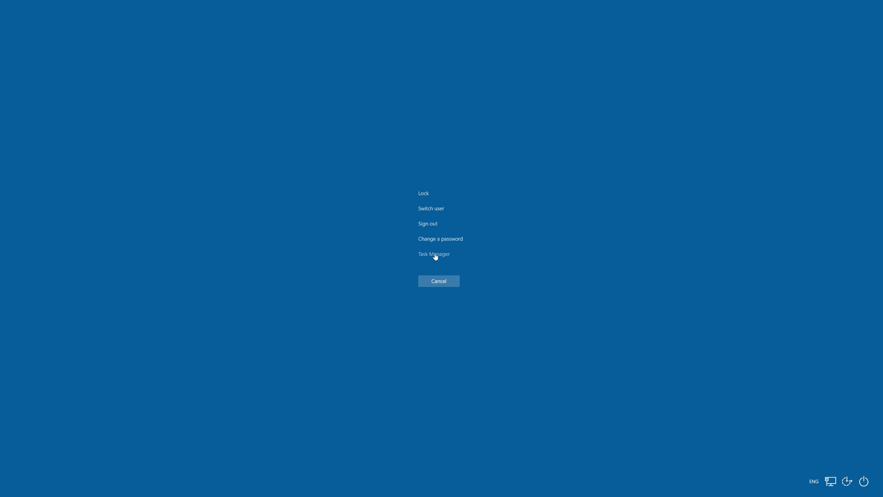
left_click(434, 255)
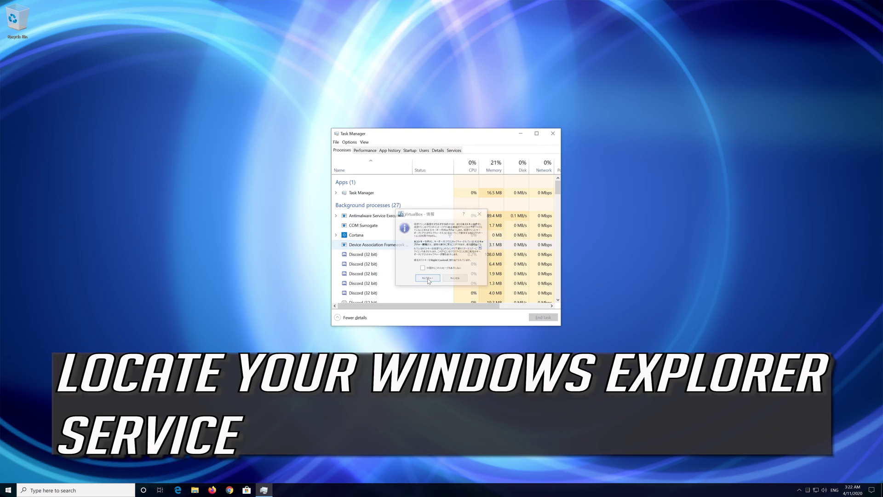
scroll(443, 251, "down", 1)
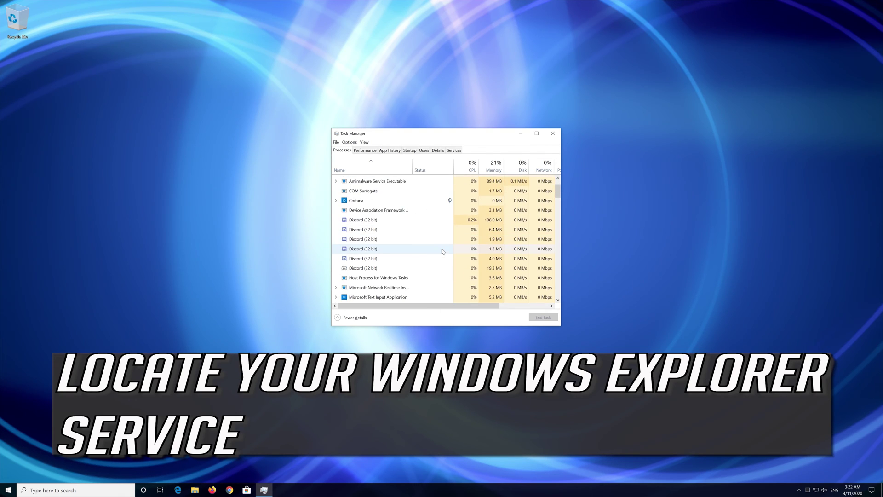
scroll(443, 251, "down", 10)
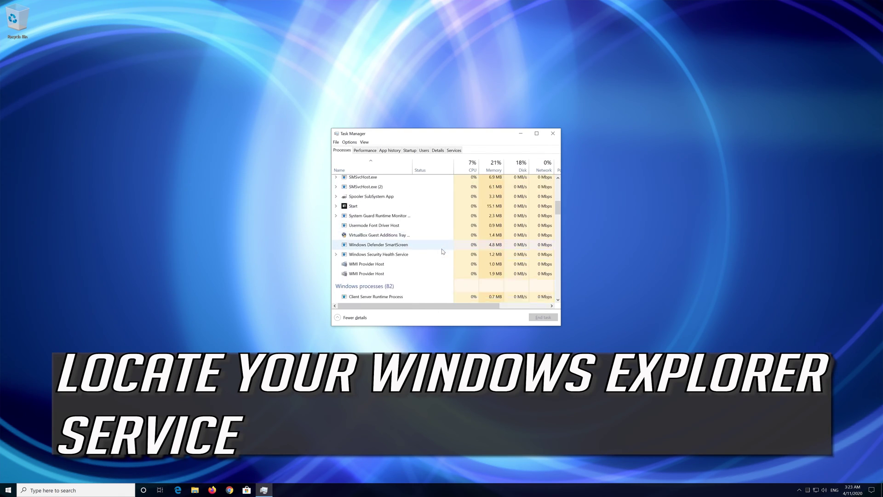
scroll(443, 252, "down", 6)
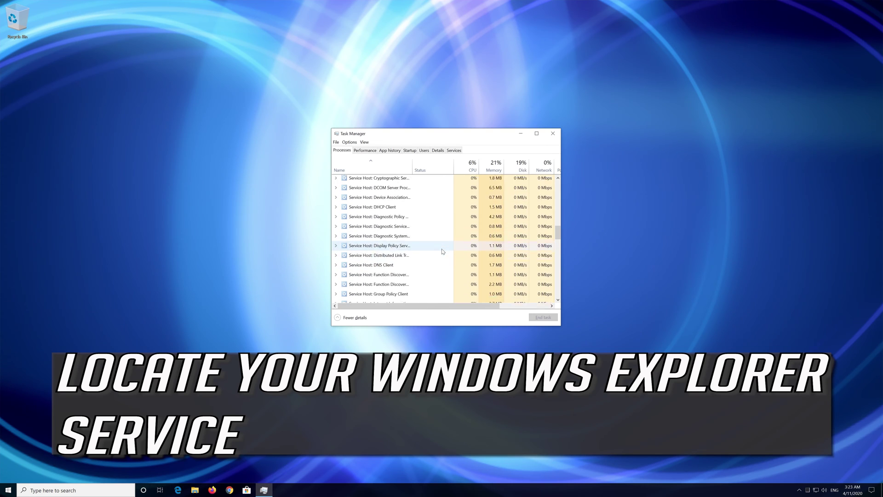
scroll(442, 252, "down", 8)
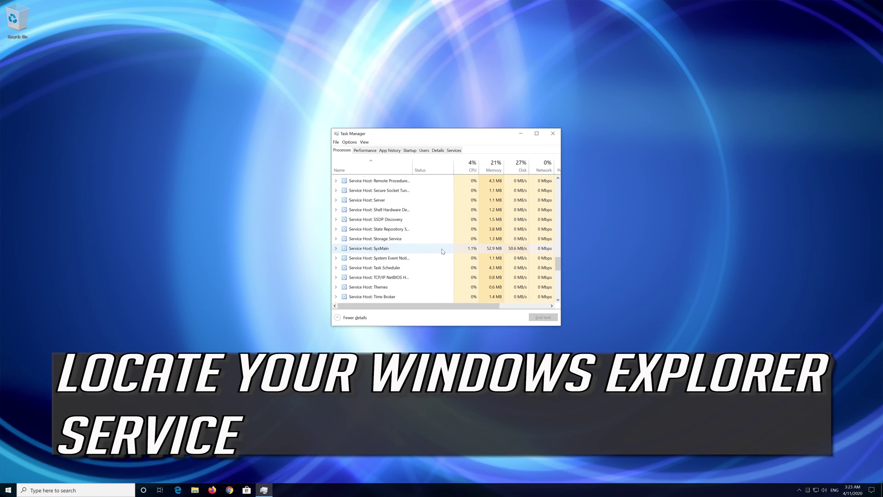
scroll(442, 252, "down", 3)
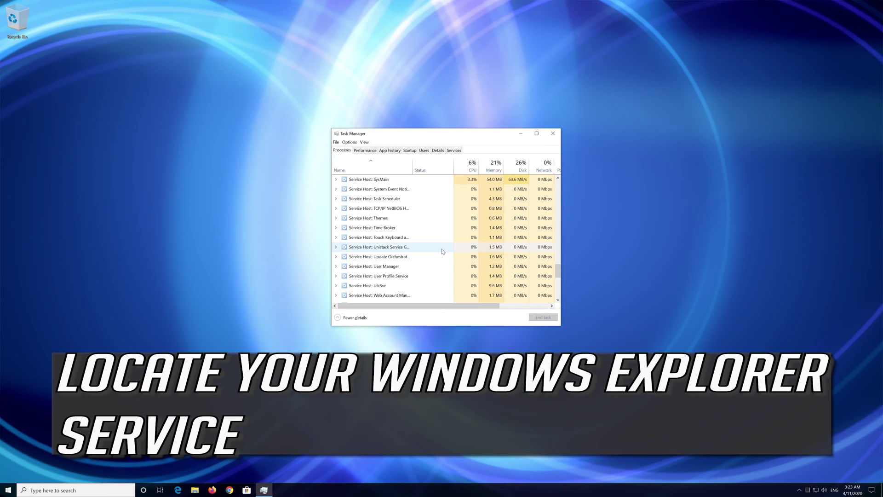
scroll(442, 251, "down", 5)
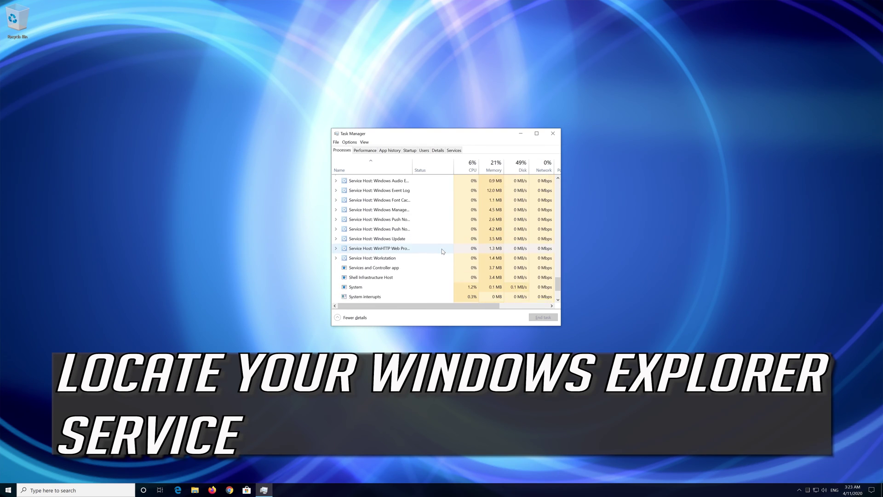
scroll(442, 251, "down", 1)
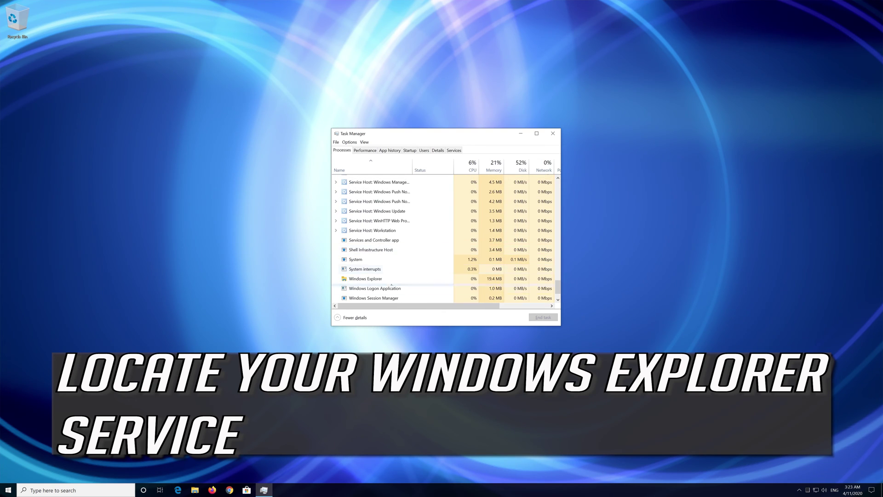
Step: Select the Windows Explorer process and end it from its right-click menu
left_click(363, 283)
scroll(364, 284, "down", 1)
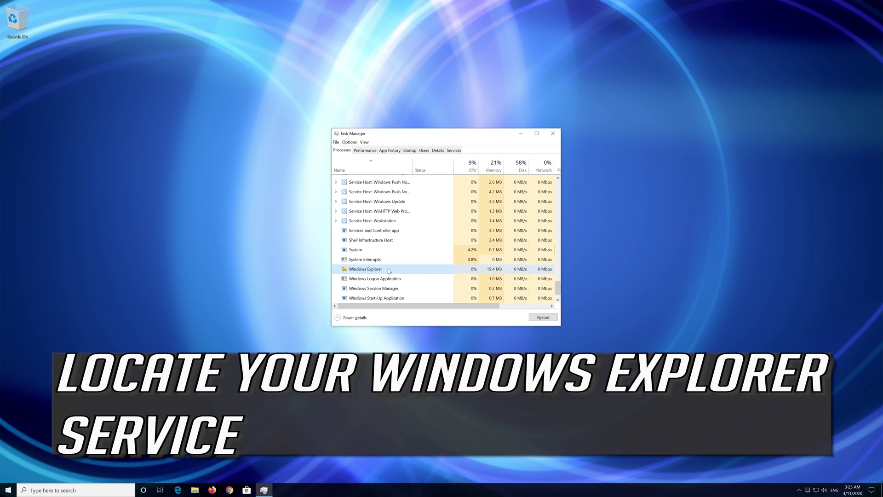
right_click(430, 272)
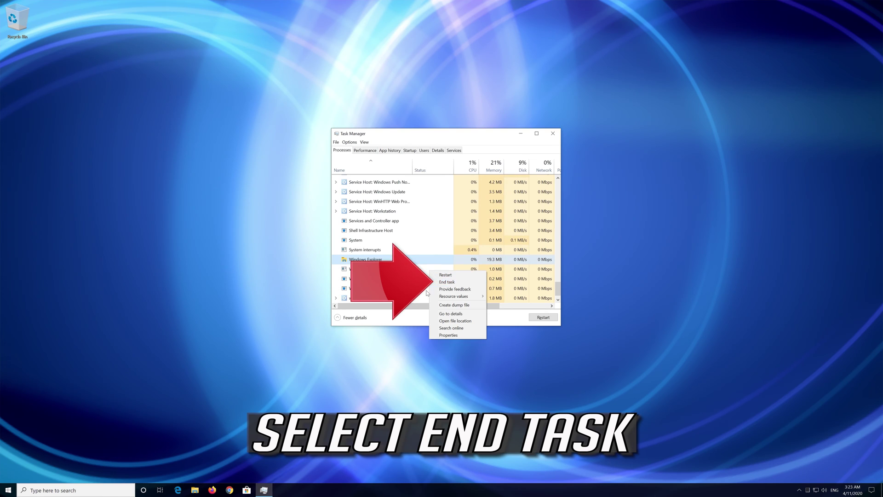
left_click(461, 282)
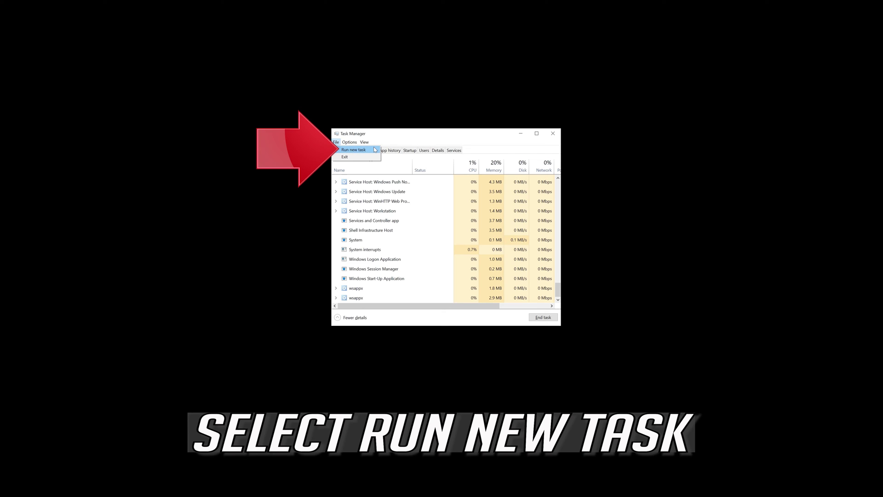
Step: Run explorer.exe as a new task to bring back the desktop and taskbar
left_click(376, 149)
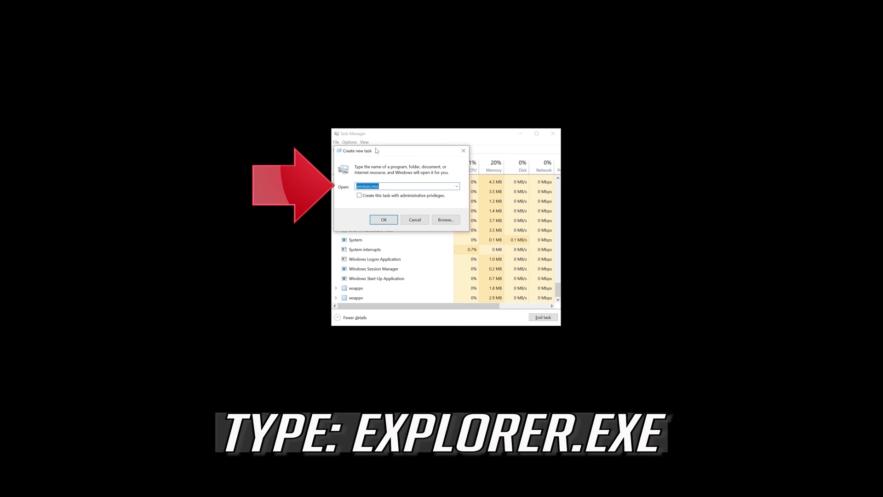
type("explorer.exe")
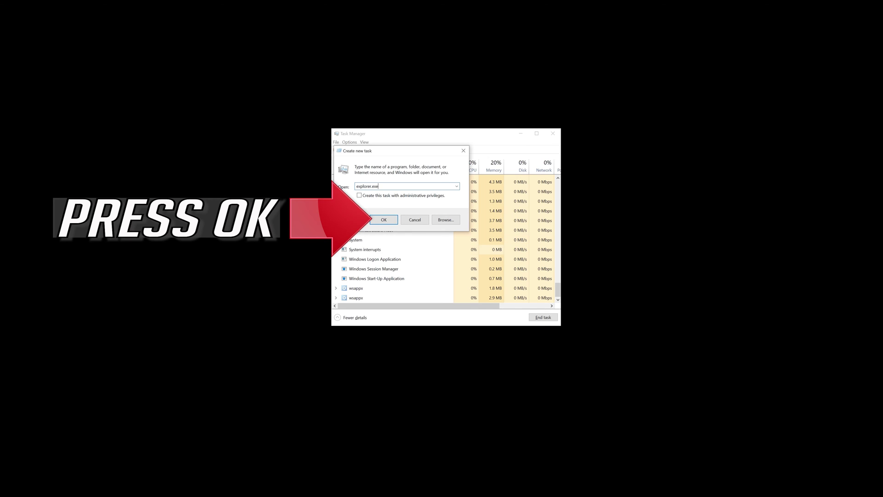
left_click(378, 223)
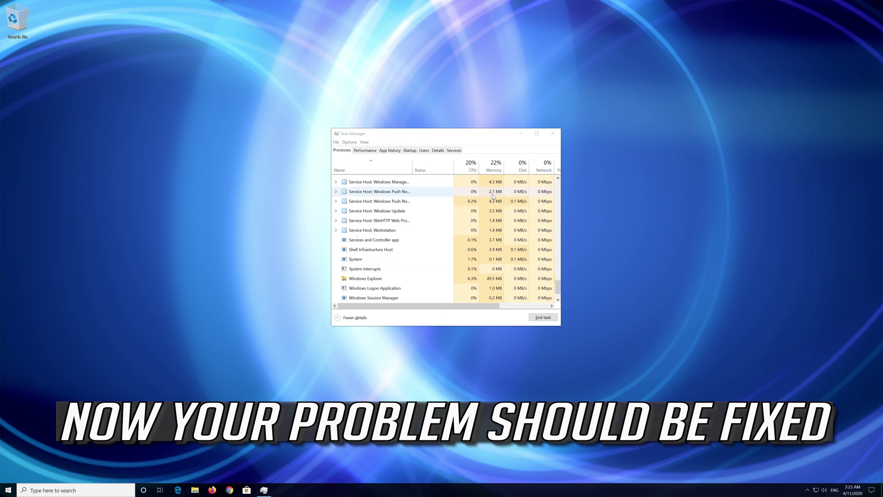
Step: From Task Manager, run powershell as a new task with administrative privileges
left_click(104, 489)
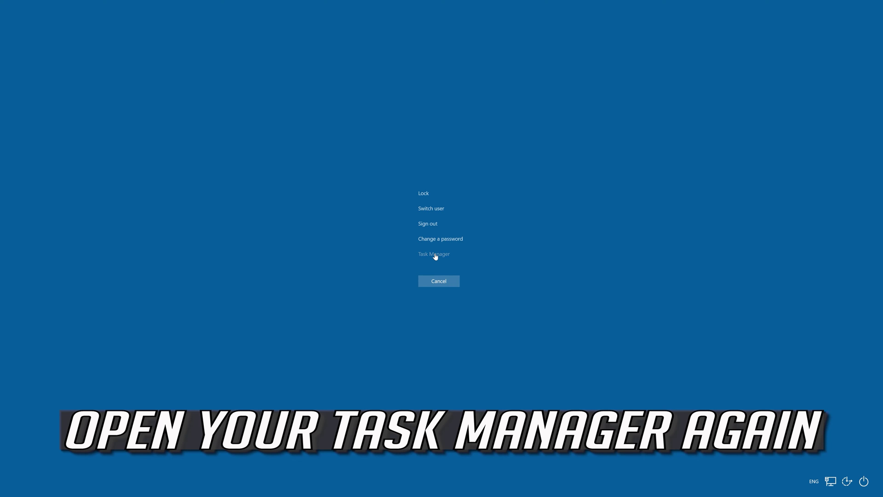
left_click(434, 255)
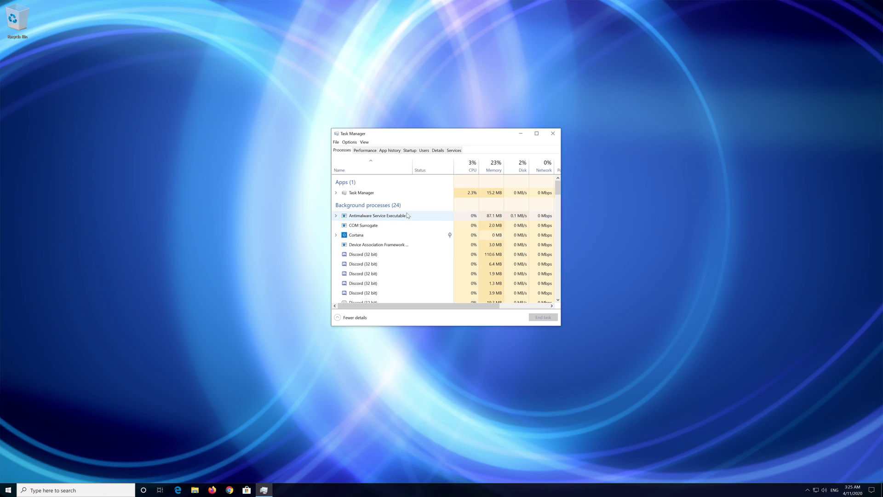
left_click(336, 142)
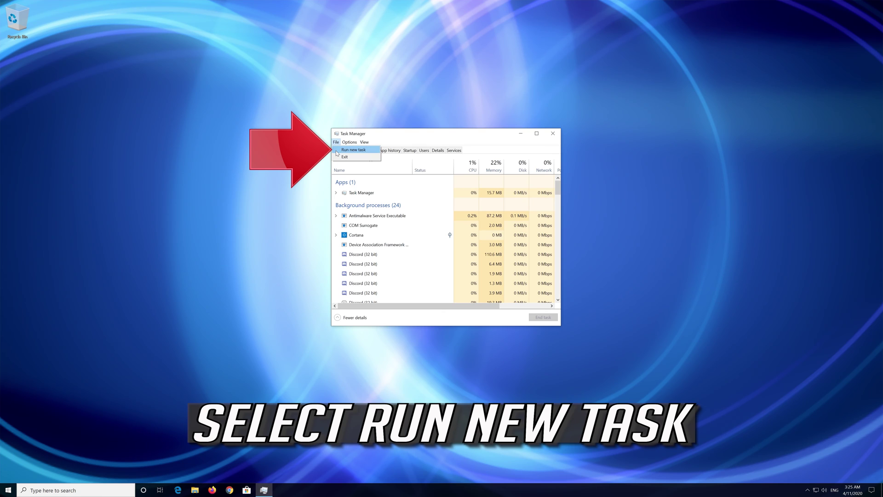
left_click(338, 152)
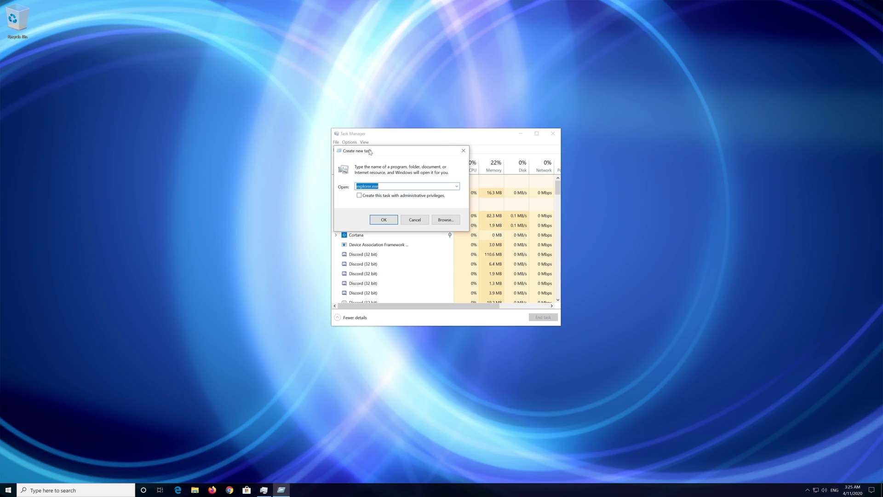
type("powe")
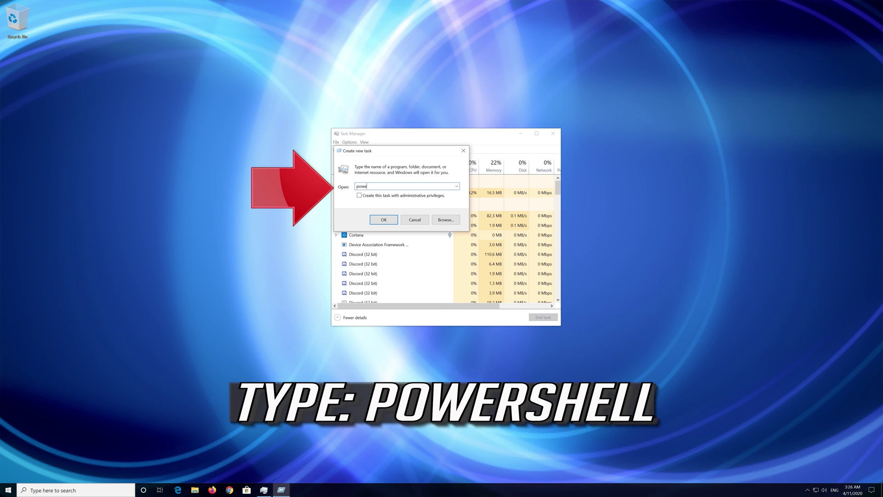
type("rshell")
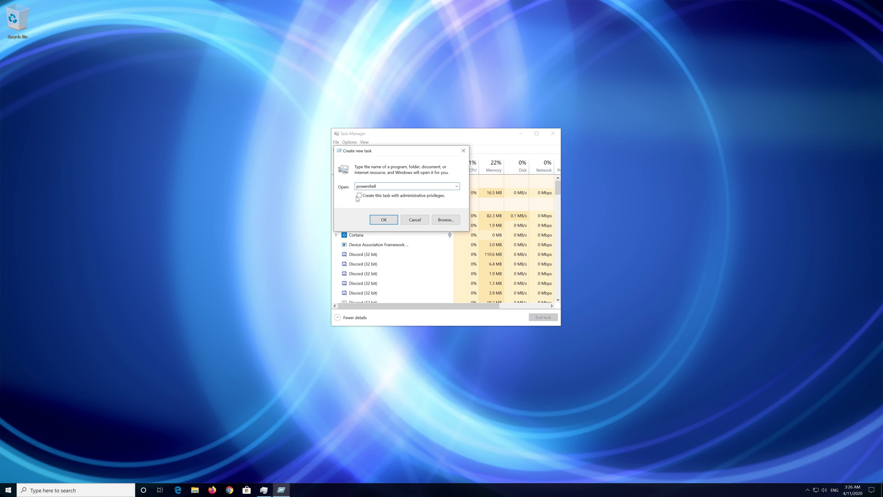
left_click(382, 220)
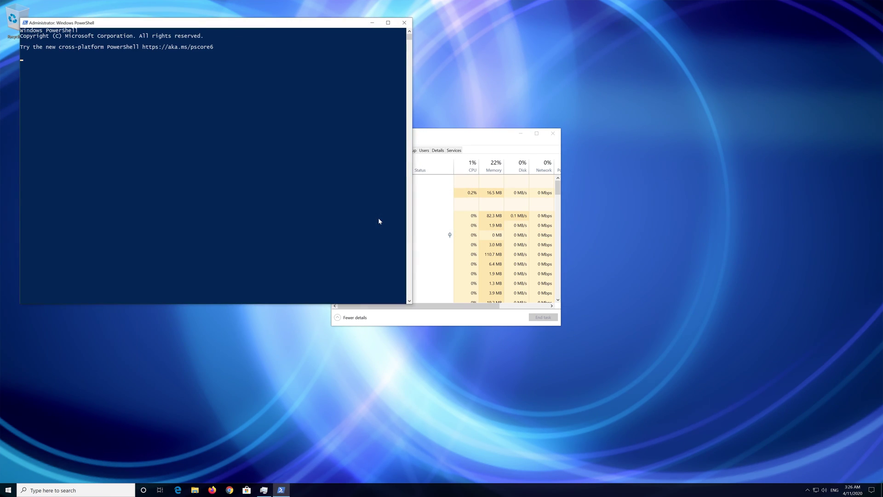
Step: Move and shrink the admin PowerShell window toward the centre, then begin typing sfc
left_click_drag(269, 24, 460, 47)
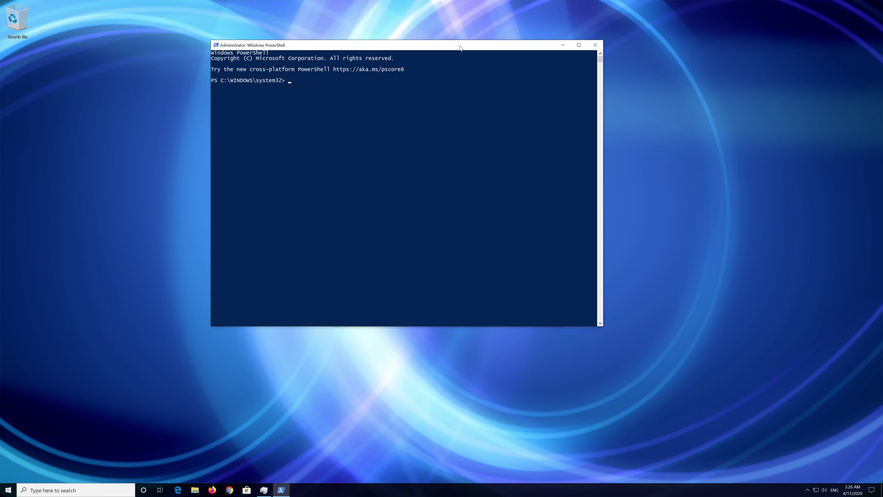
left_click_drag(210, 41, 232, 117)
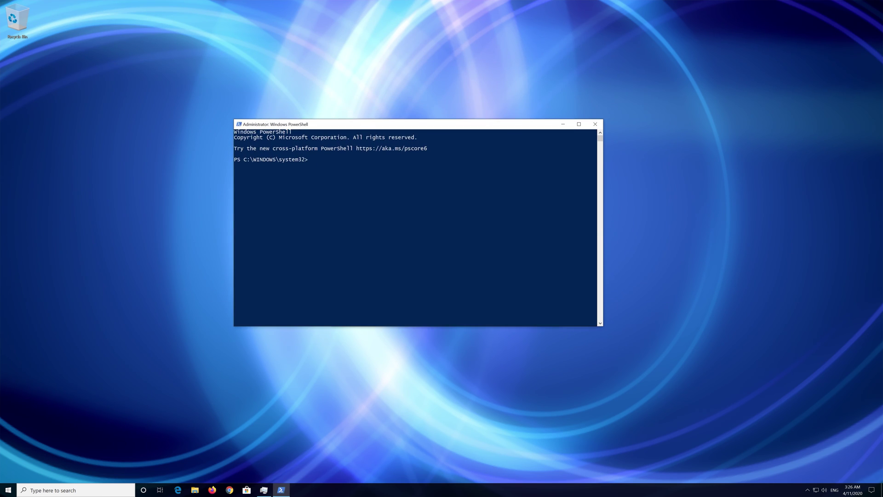
left_click_drag(368, 129, 389, 133)
type("sfc")
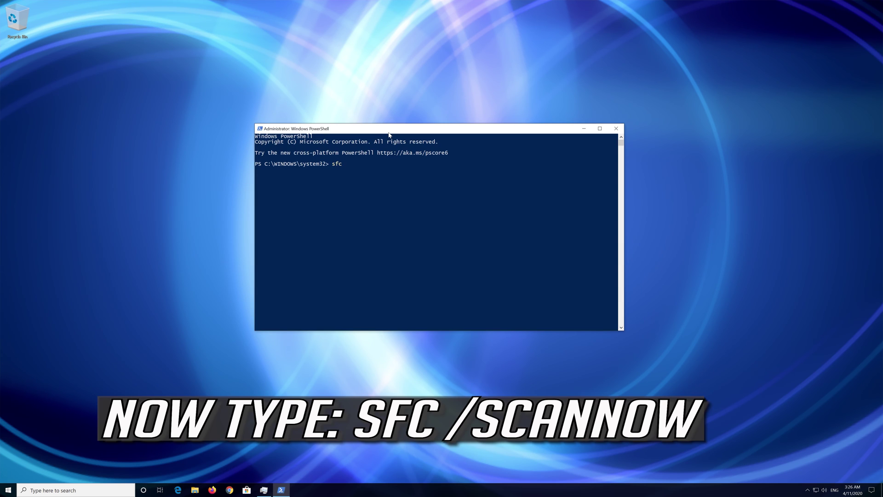